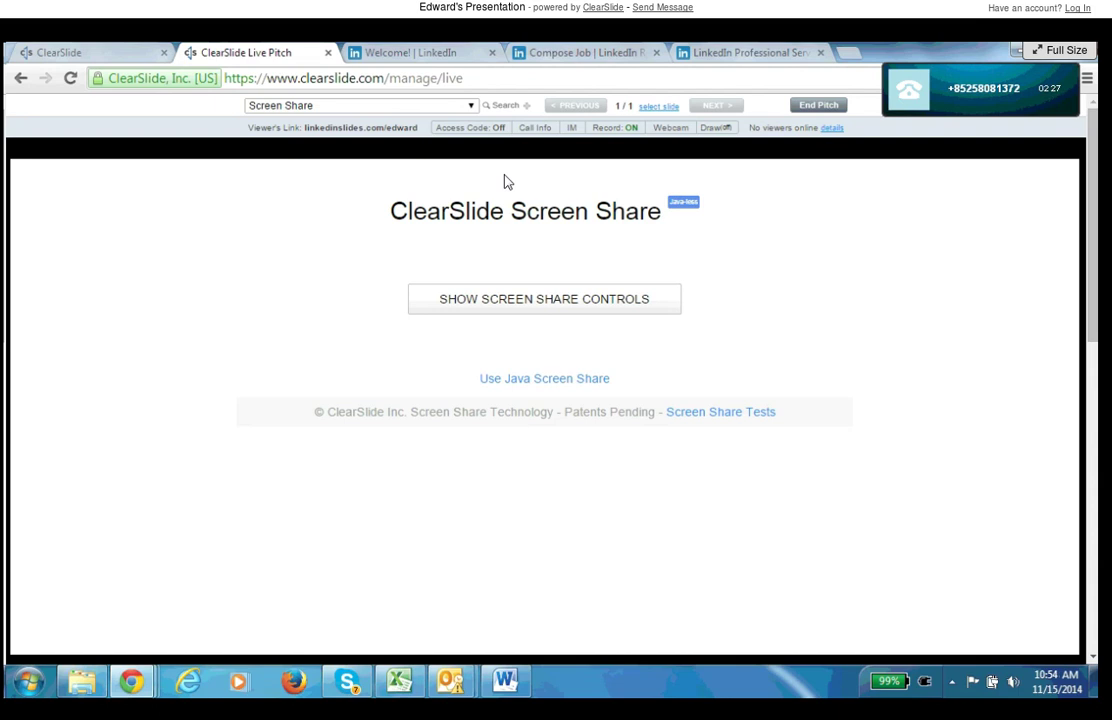
- Switch from the ClearSlide Live Pitch page to the 'Welcome! | LinkedIn' tab
click(458, 50)
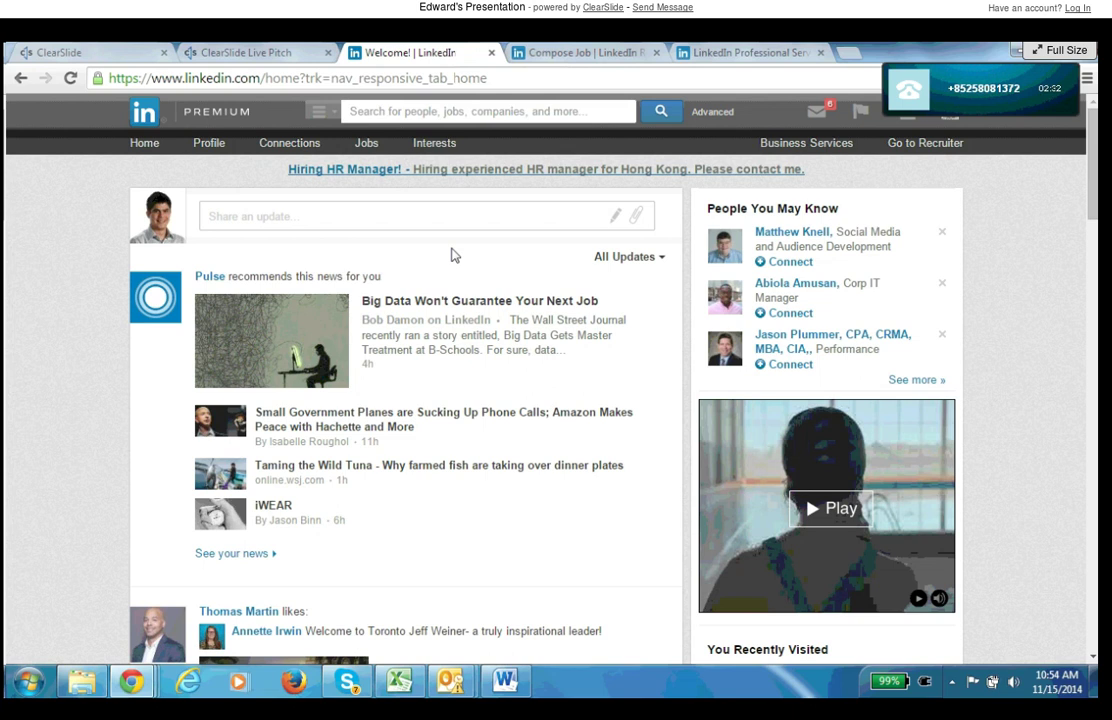
- Scroll the LinkedIn feed down to the network totals and suggested Hong Kong jobs
scroll(452, 255, down, 1)
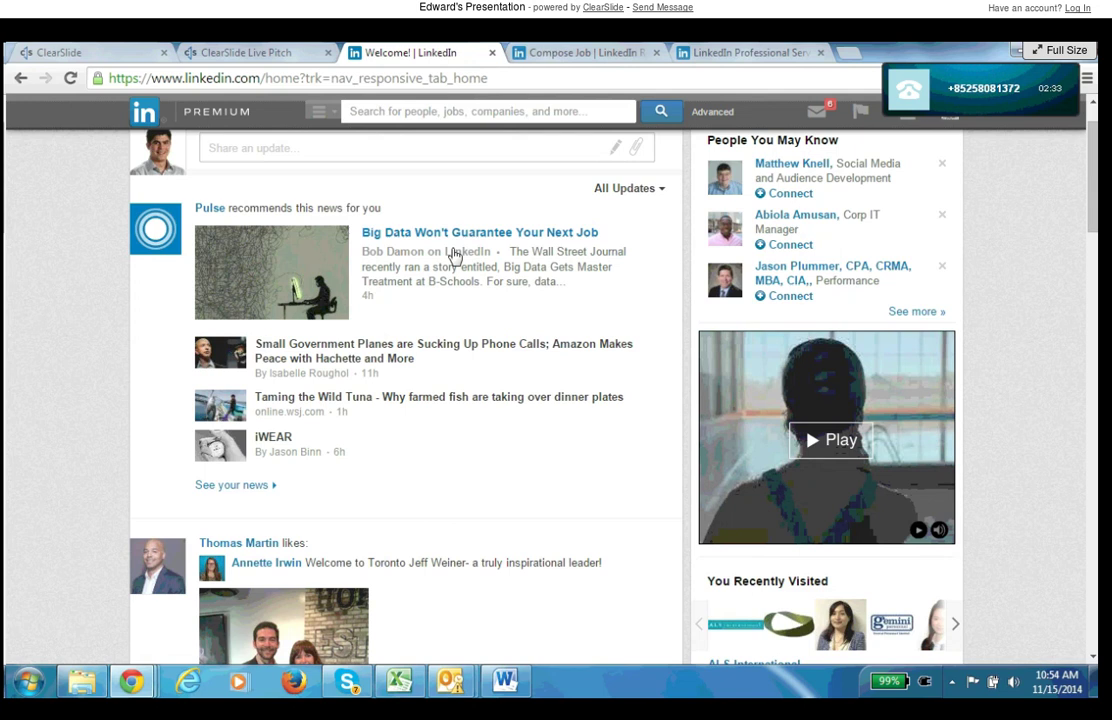
scroll(455, 256, down, 5)
scroll(455, 256, down, 3)
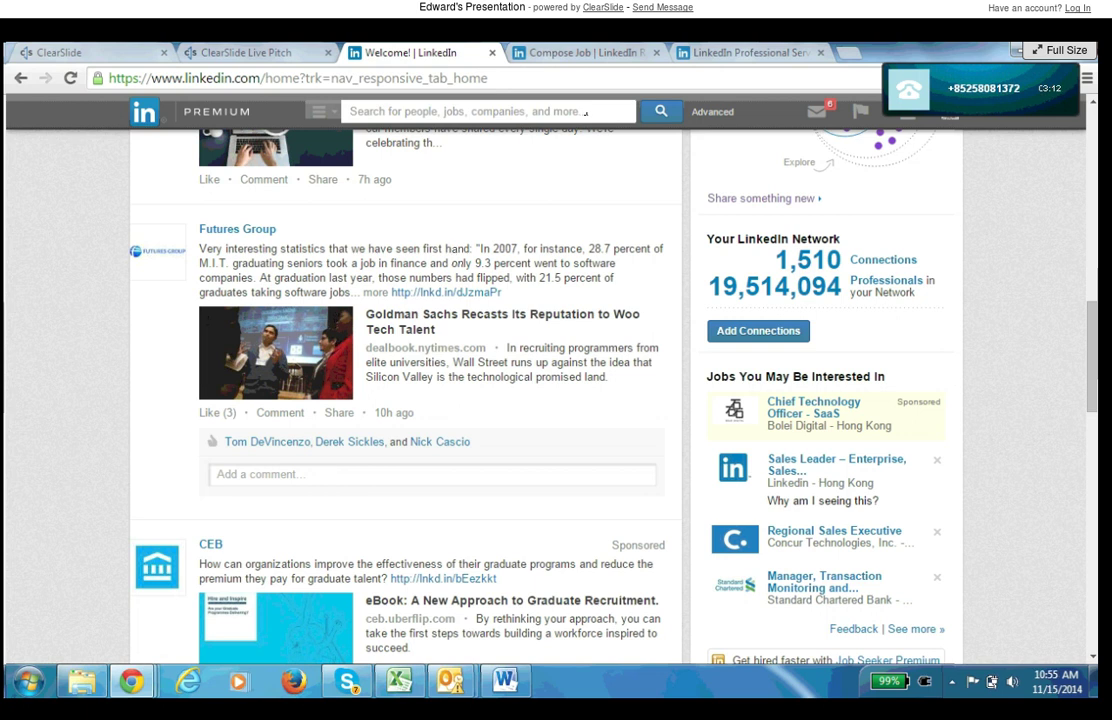
mouse_move(549, 133)
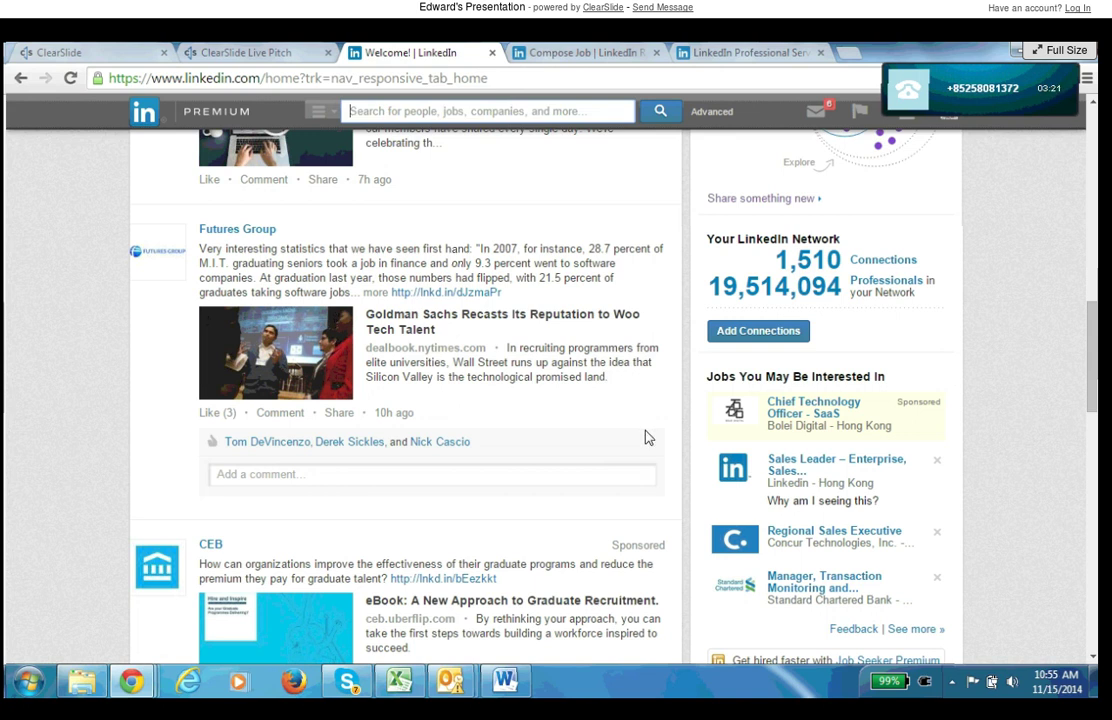
mouse_move(867, 508)
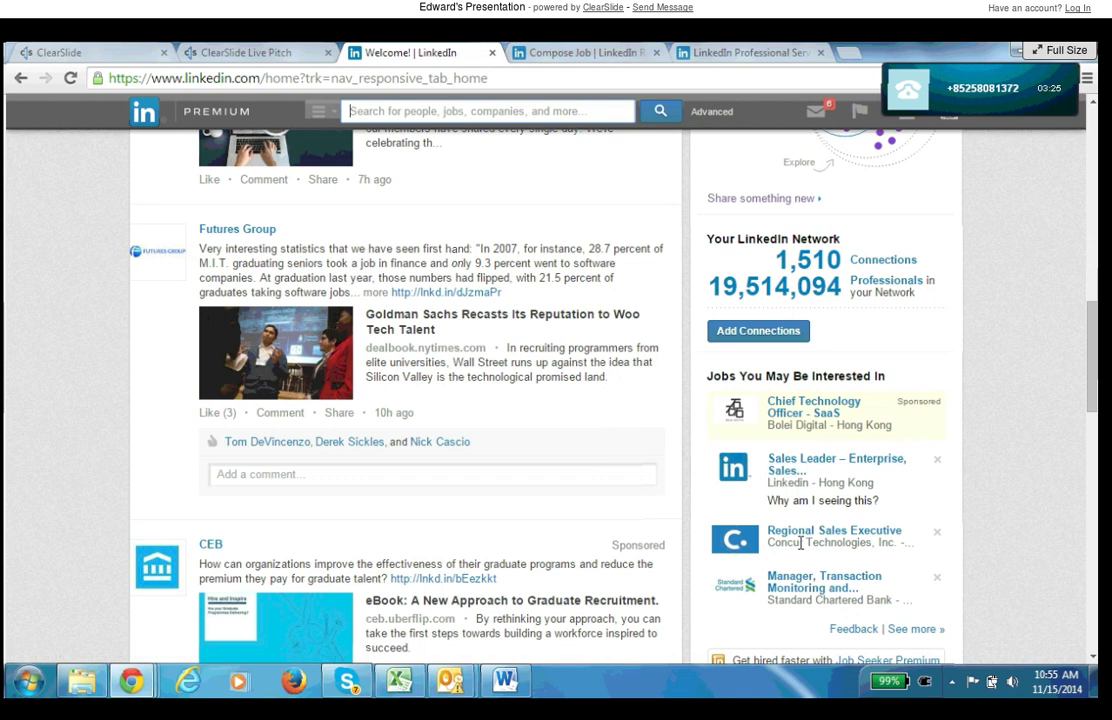
mouse_move(690, 458)
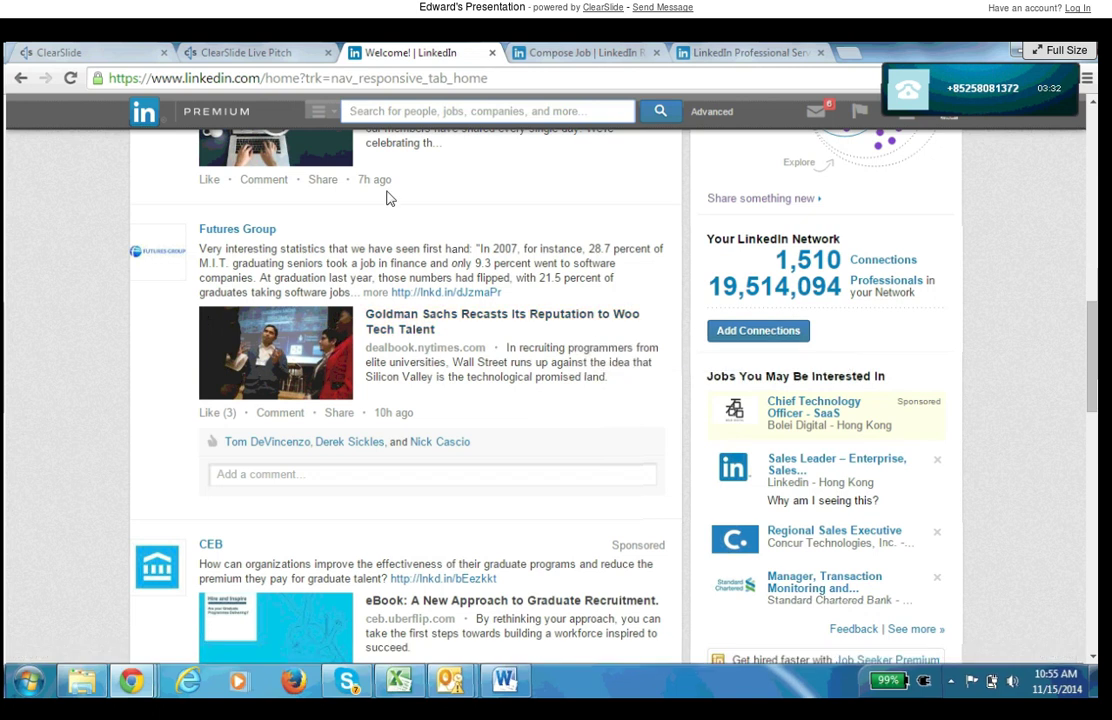
mouse_move(270, 115)
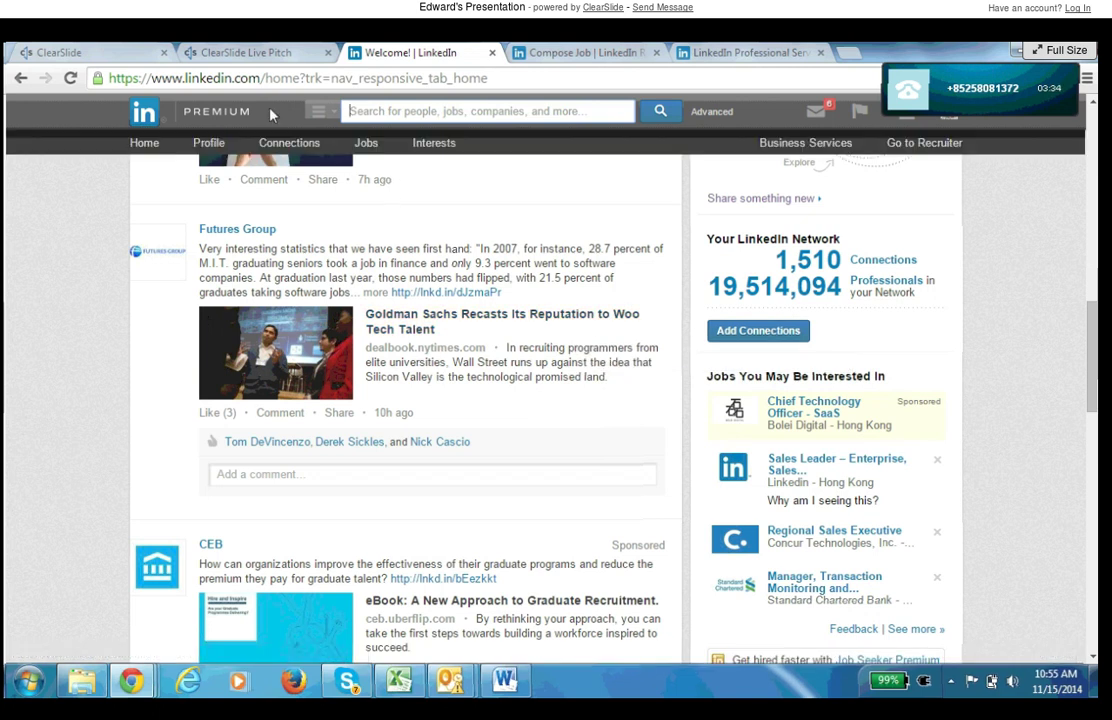
- Open LinkedIn Jobs and browse the suggested Hong Kong roles
click(362, 145)
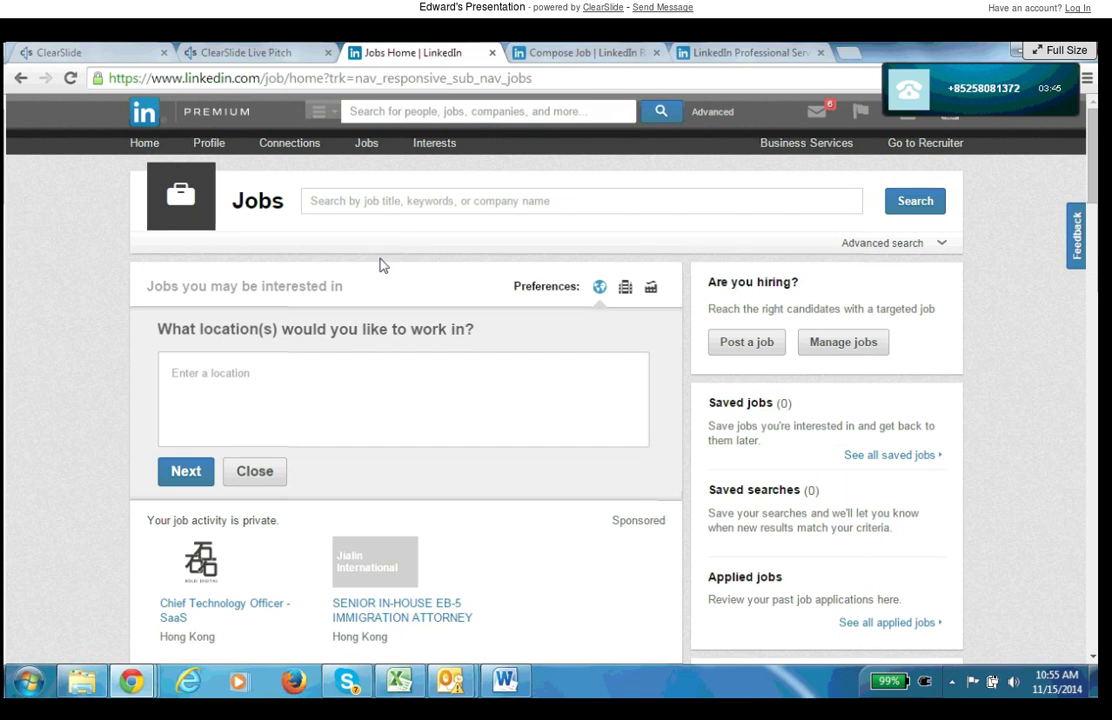
scroll(380, 265, down, 4)
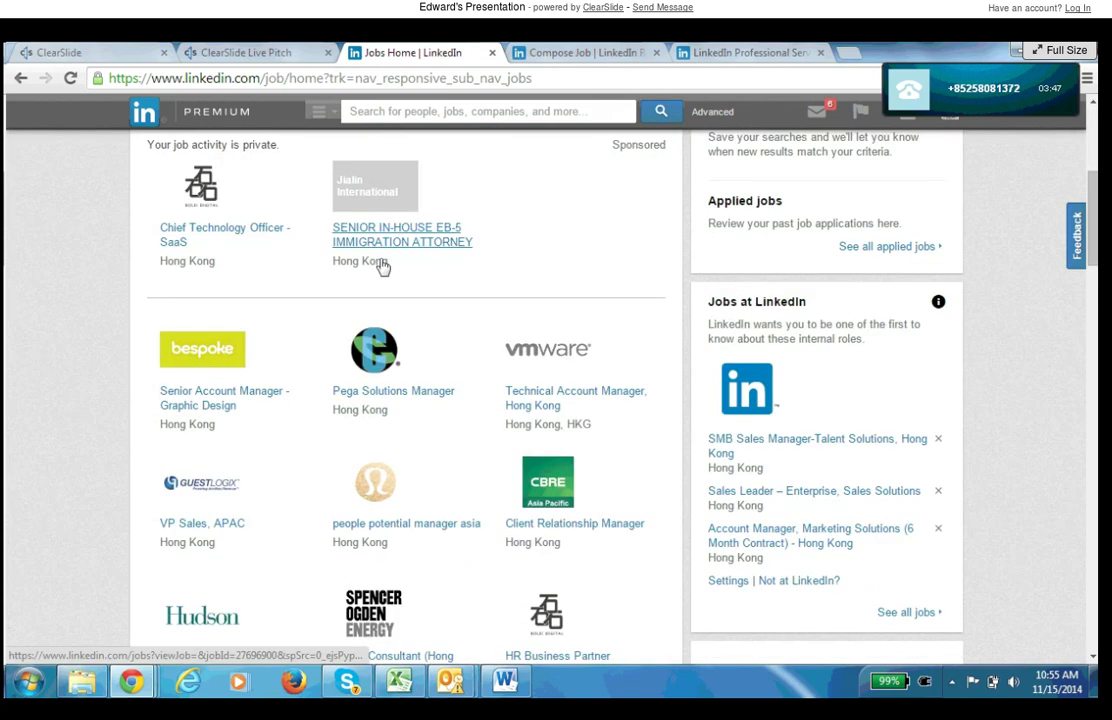
scroll(400, 370, down, 1)
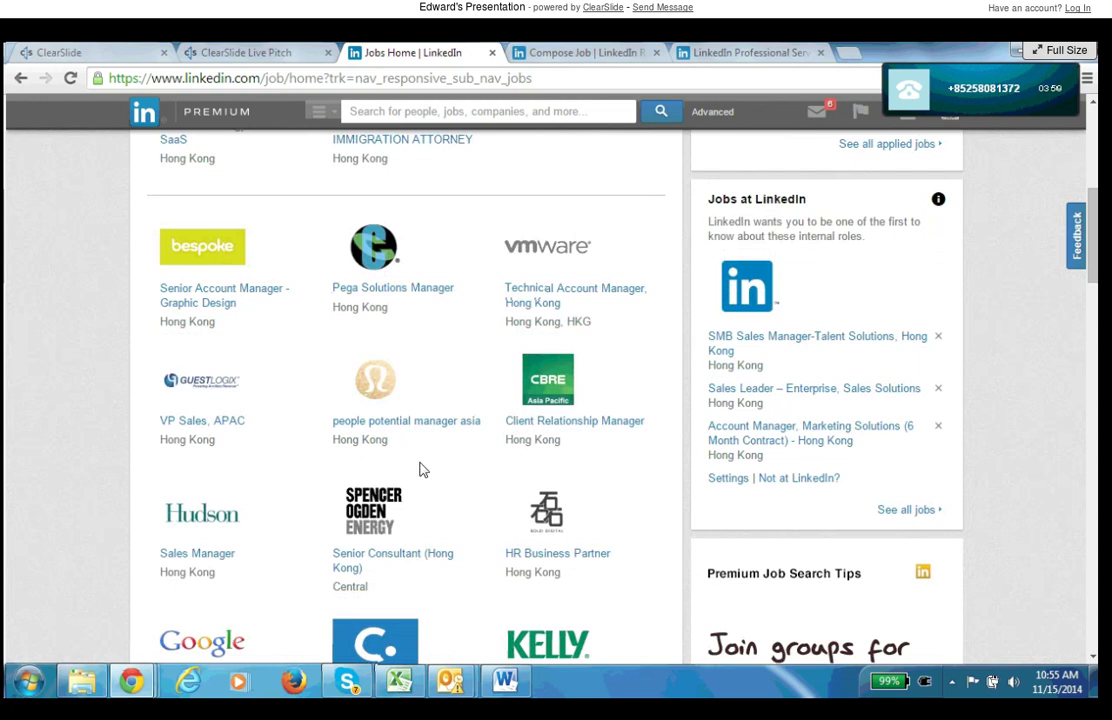
- Review the Compose Job form, leaving the 'Director' job title unchanged
click(595, 50)
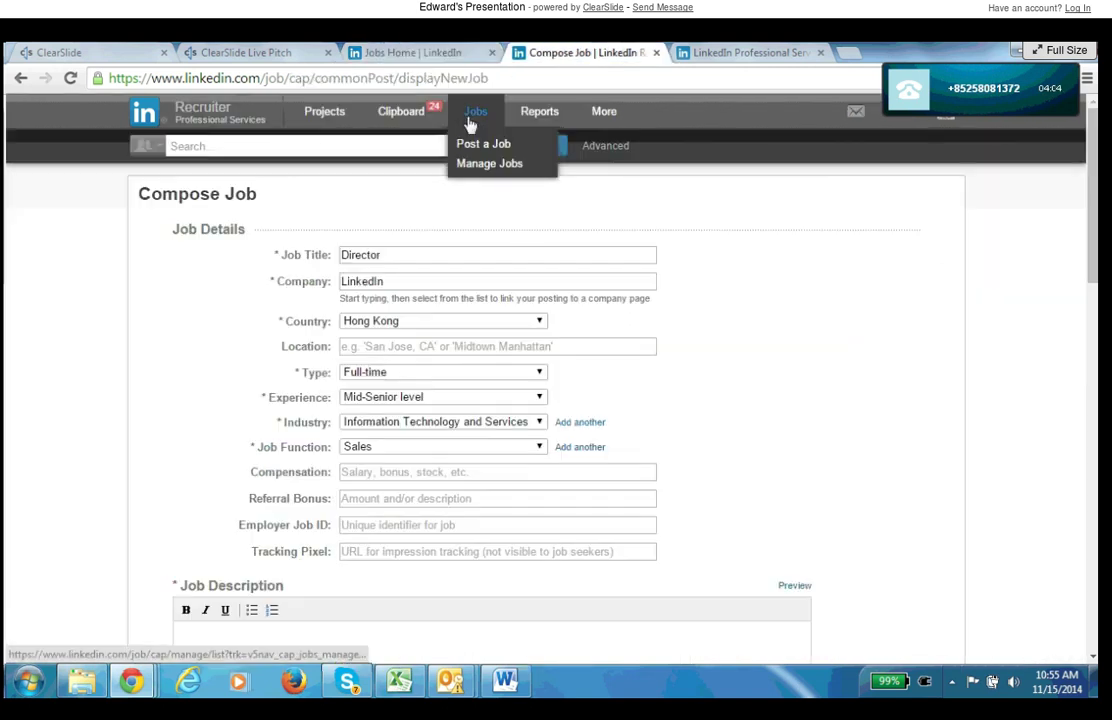
click(388, 254)
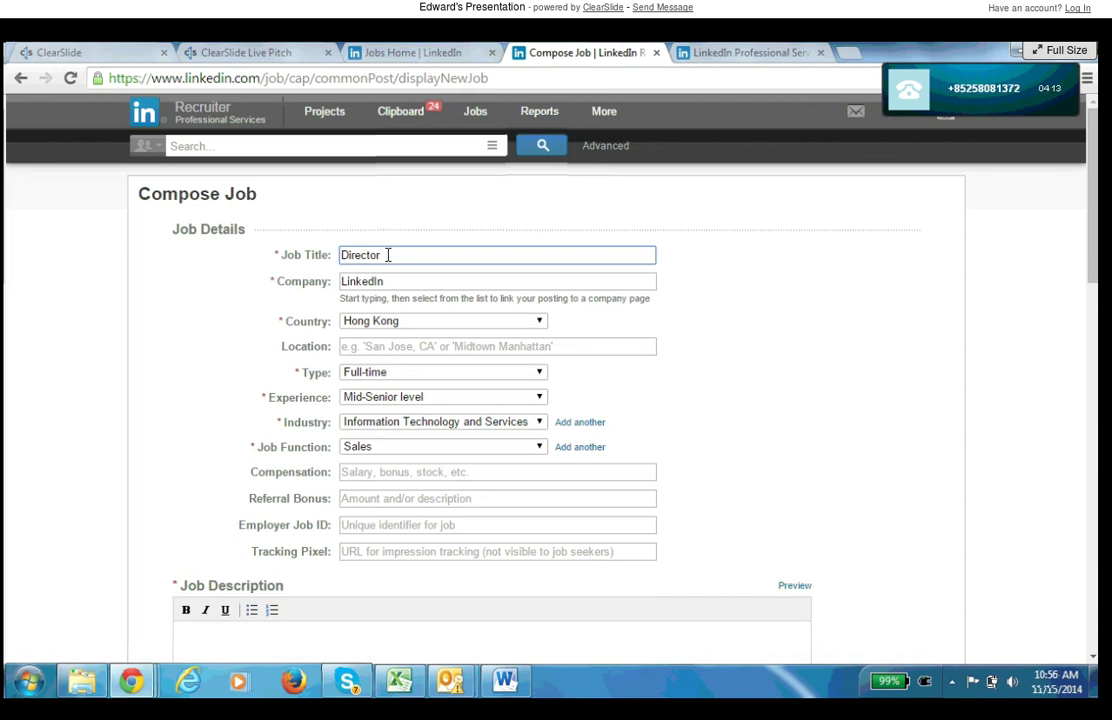
double_click(388, 255)
click(440, 259)
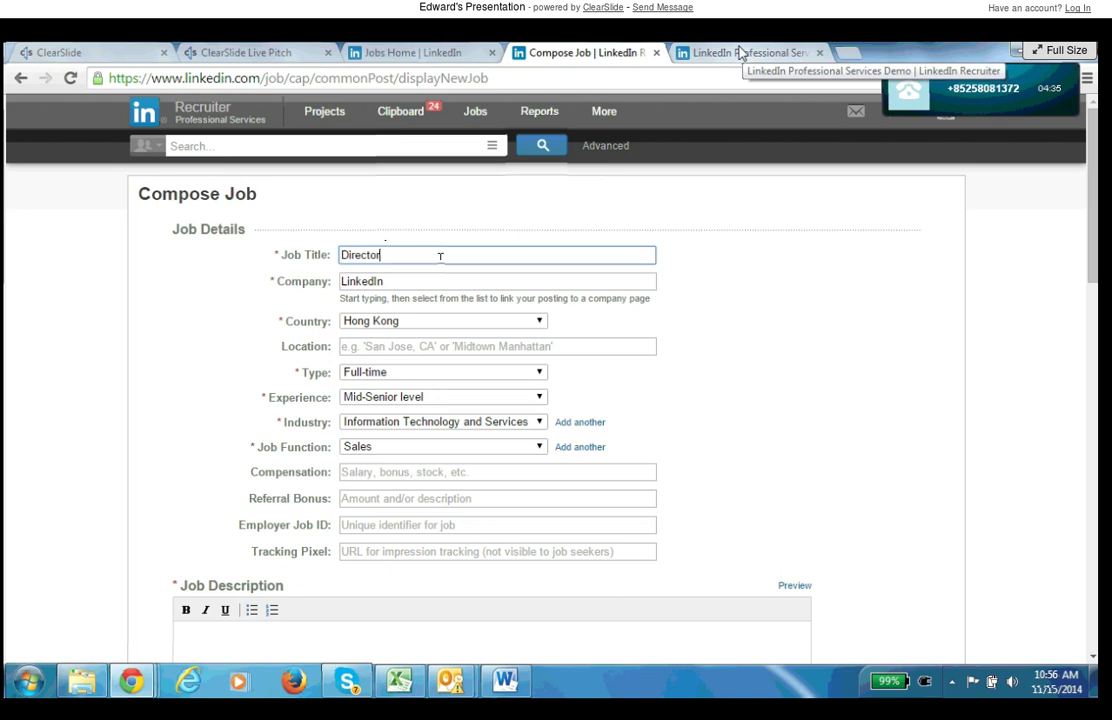
- Run a new Recruiter people search for 'regional sales director'
click(740, 53)
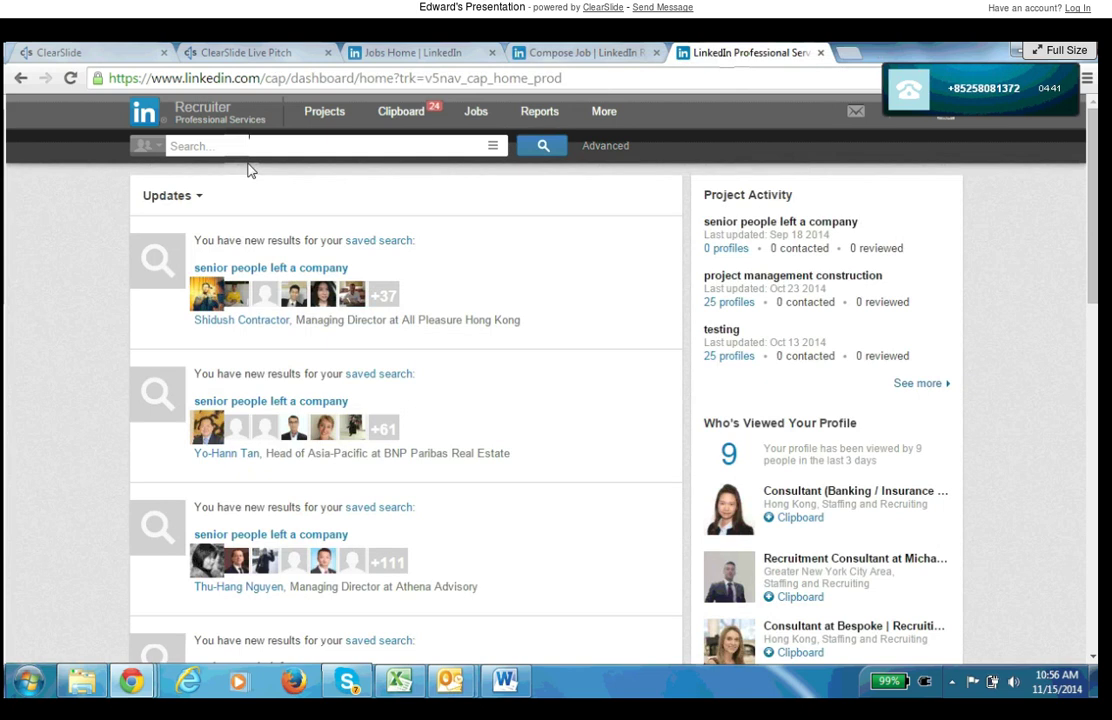
click(268, 147)
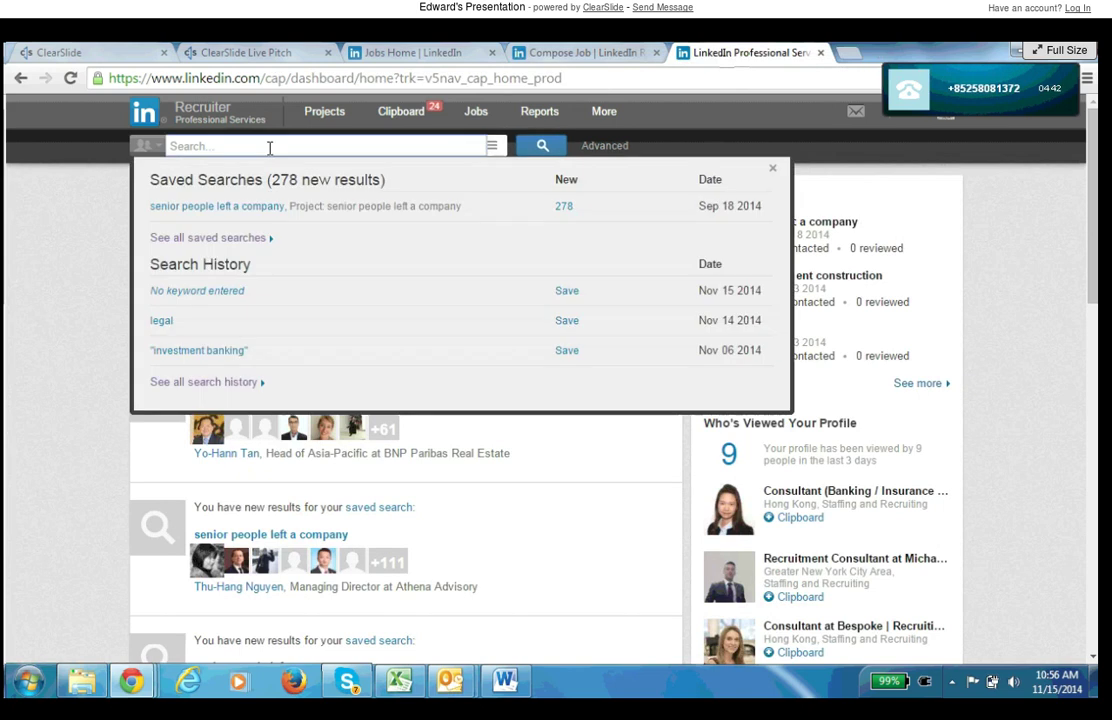
text("regional sales direc)
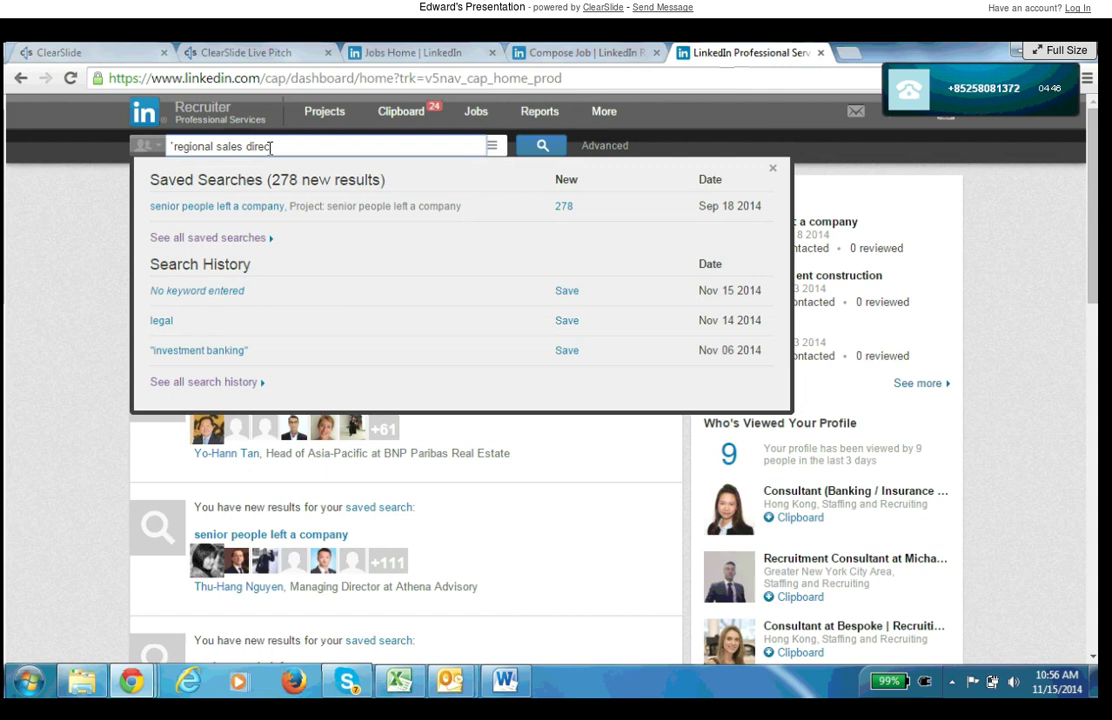
text(tor")
key(Return)
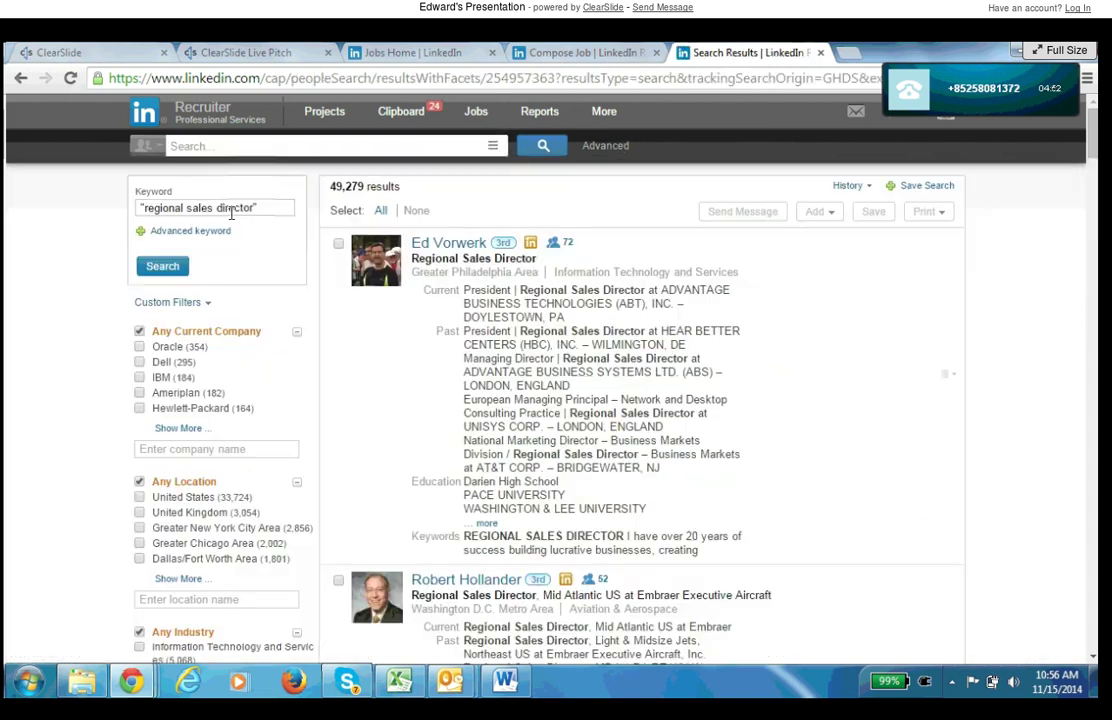
- Move 'regional sales director' from Keyword into the Job Title filter, set to Current Only
click(232, 210)
key(ctrl+c)
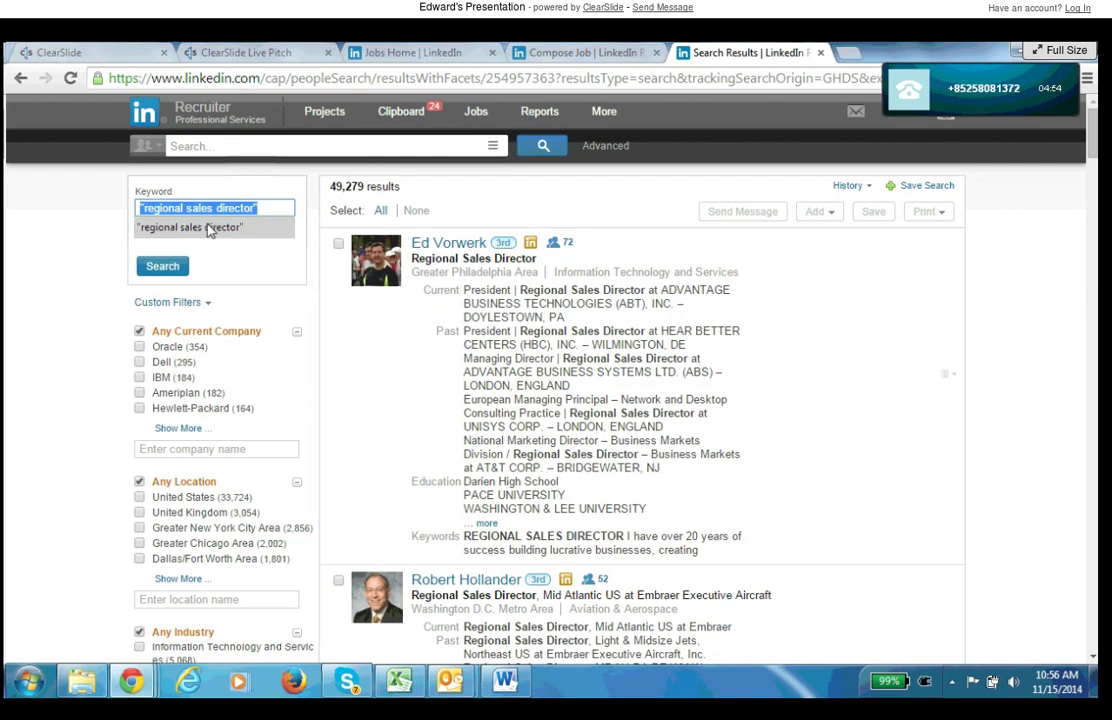
click(160, 238)
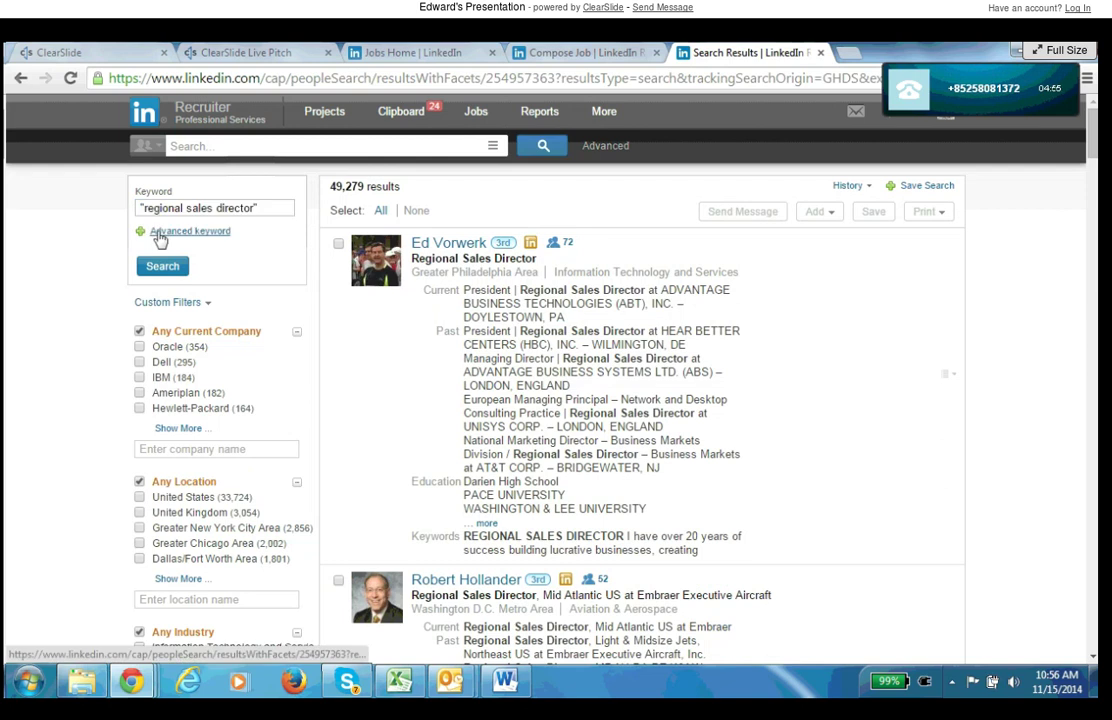
click(160, 236)
click(164, 301)
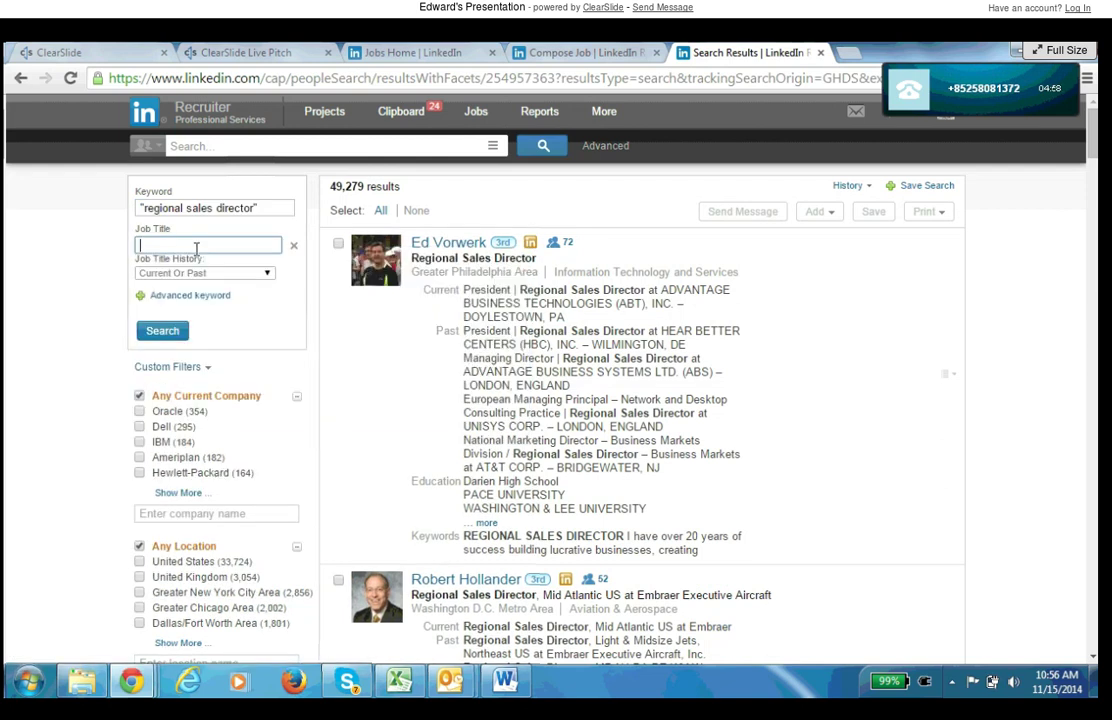
key(ctrl+v)
click(283, 208)
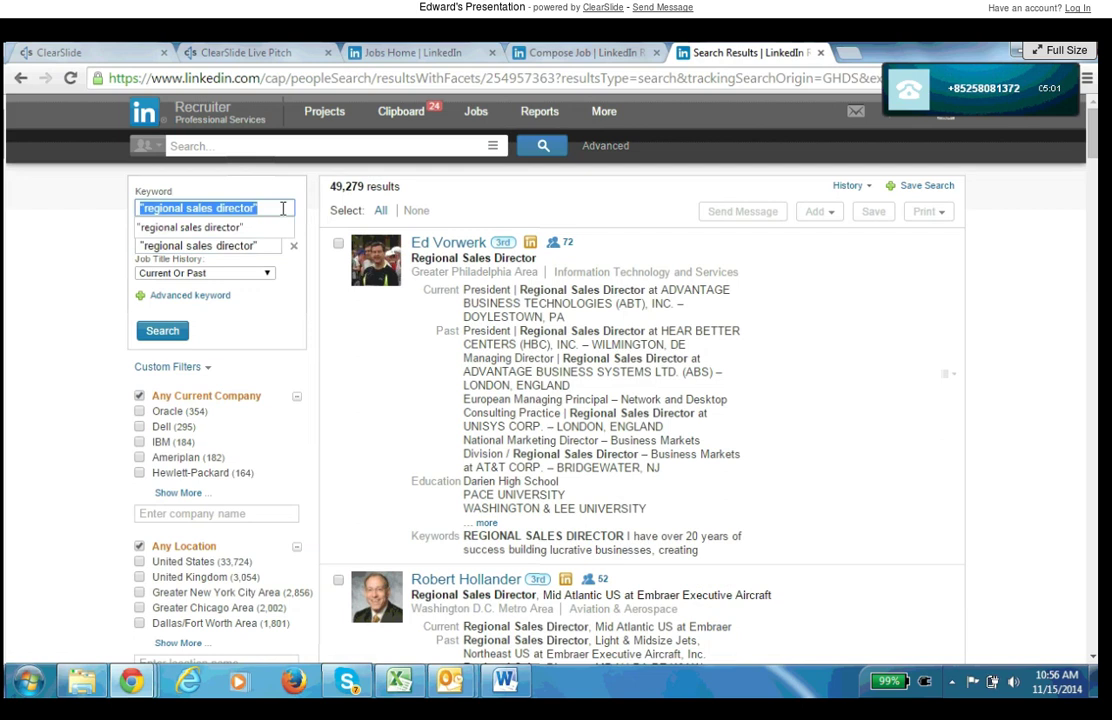
key(BackSpace)
click(276, 252)
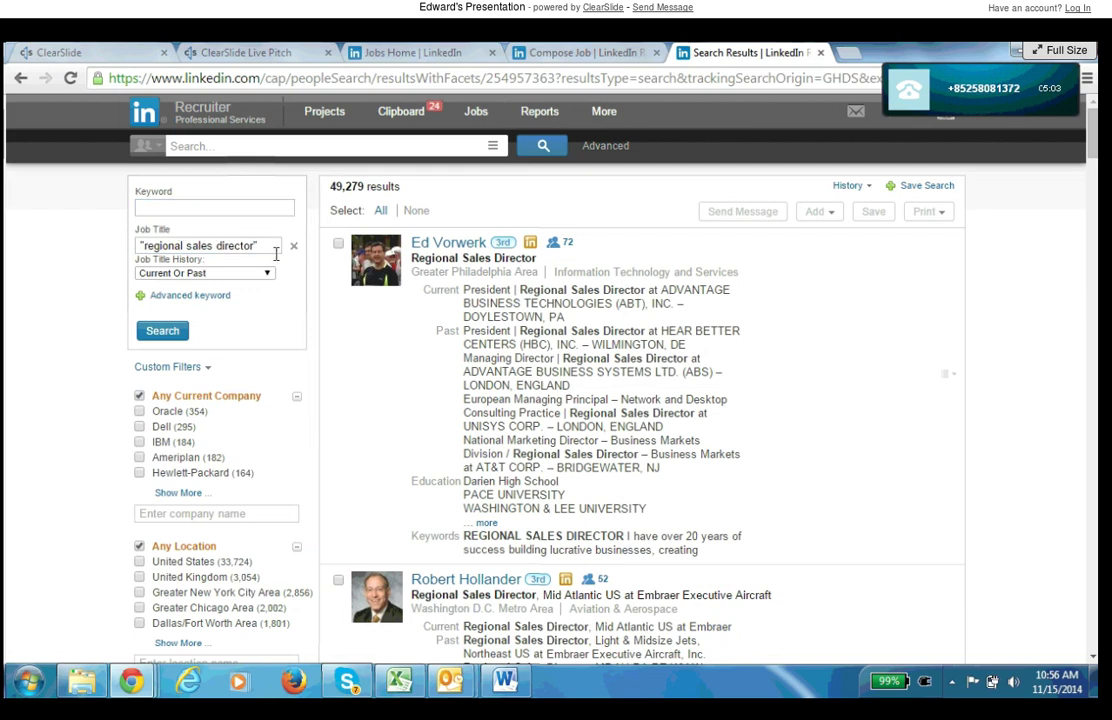
click(276, 245)
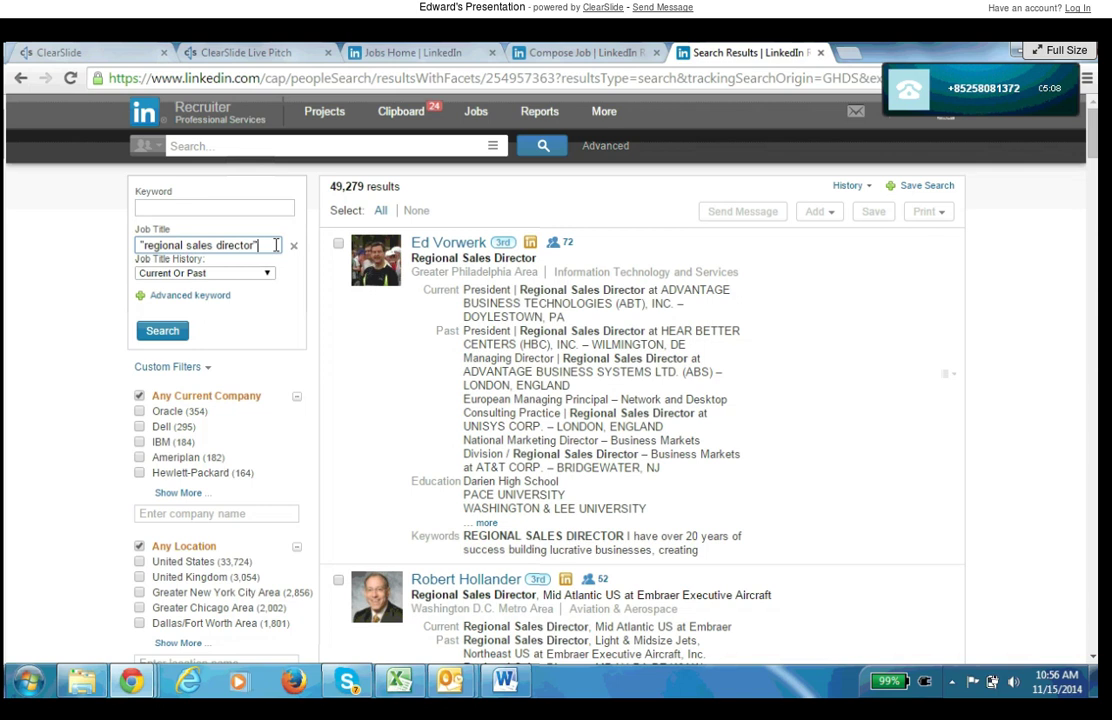
click(267, 276)
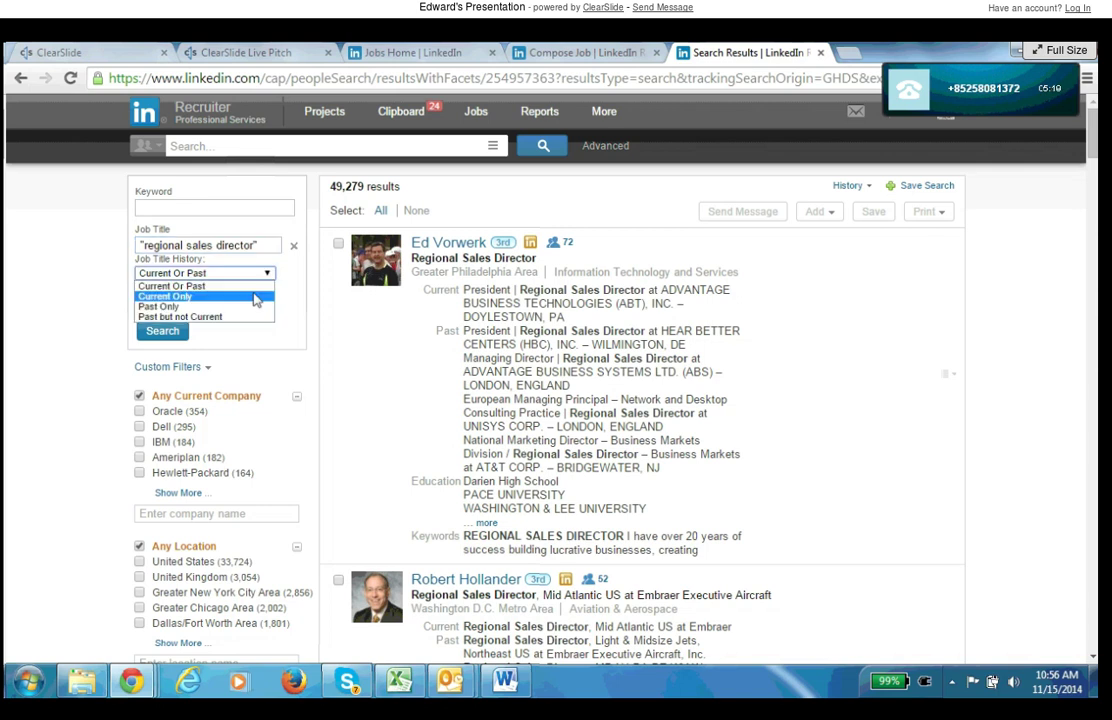
click(255, 297)
click(265, 244)
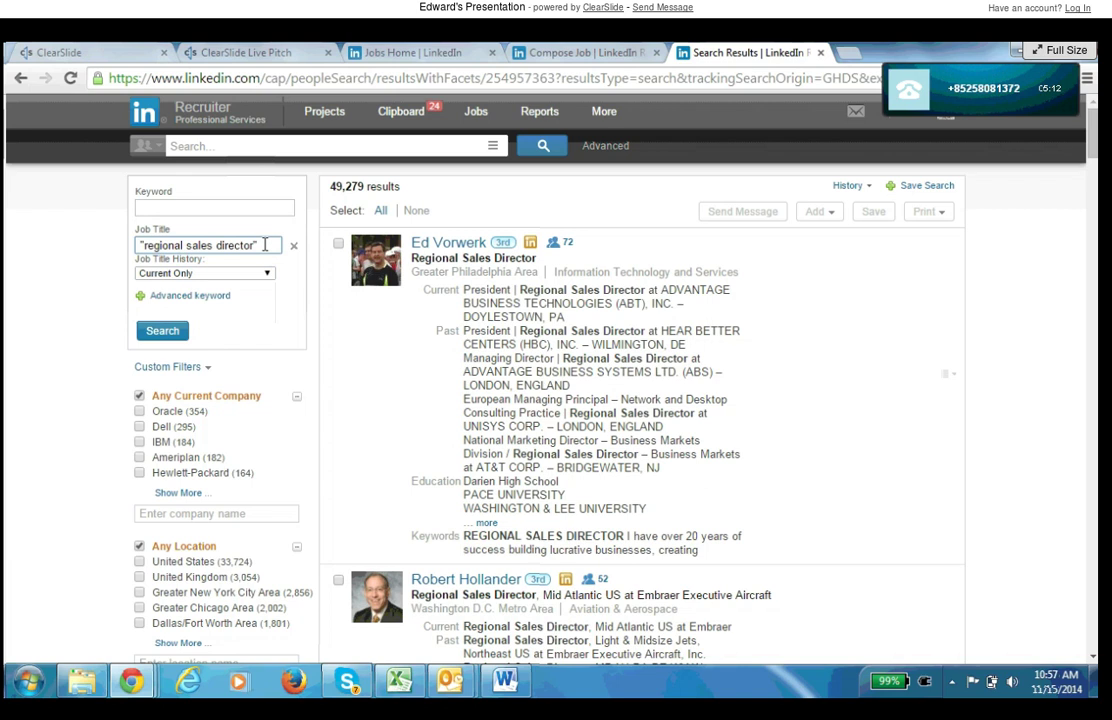
- Search with Job Title 'director' and keyword 'regional AND sales'
click(168, 328)
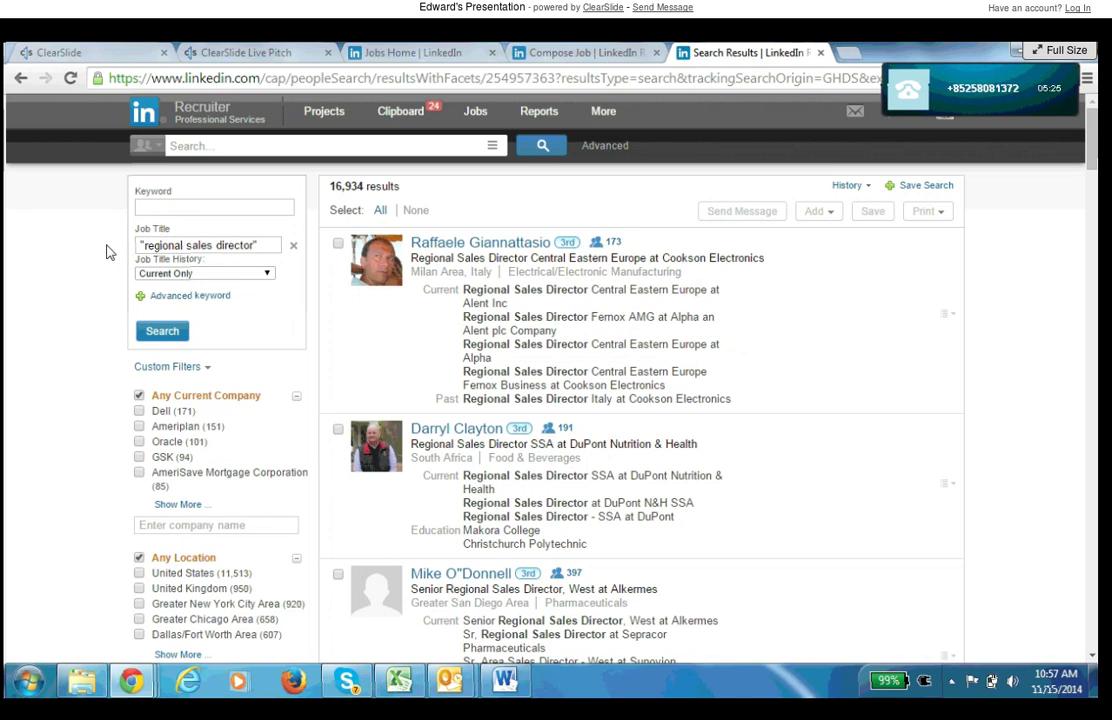
triple_click(269, 245)
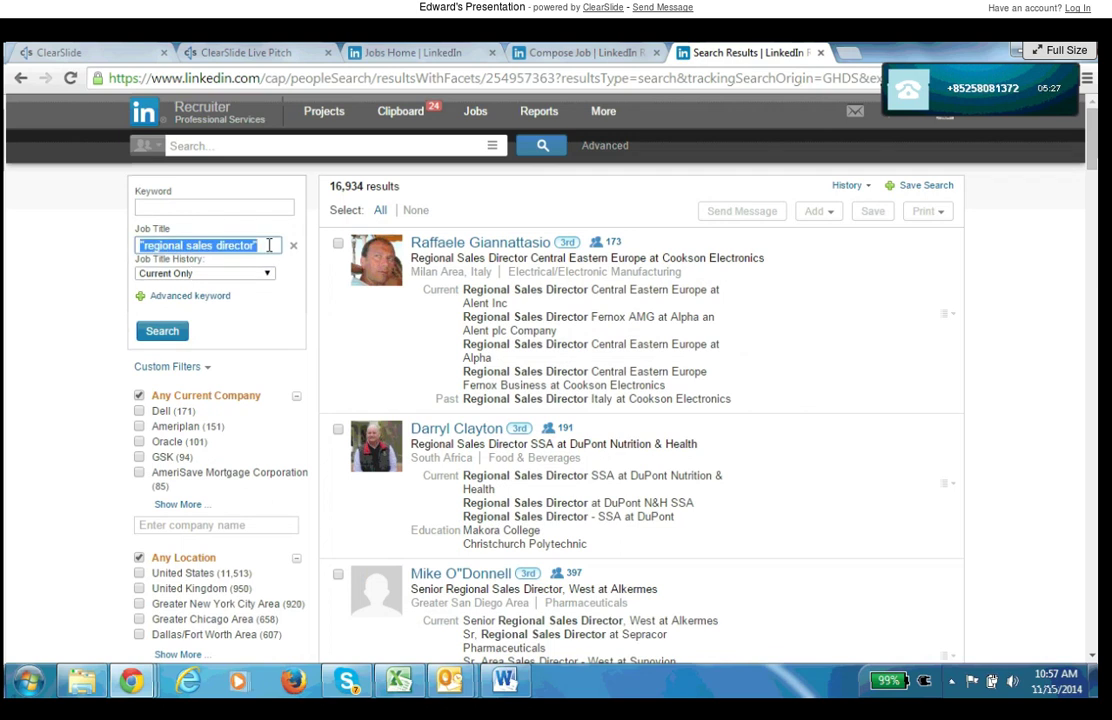
text(direct)
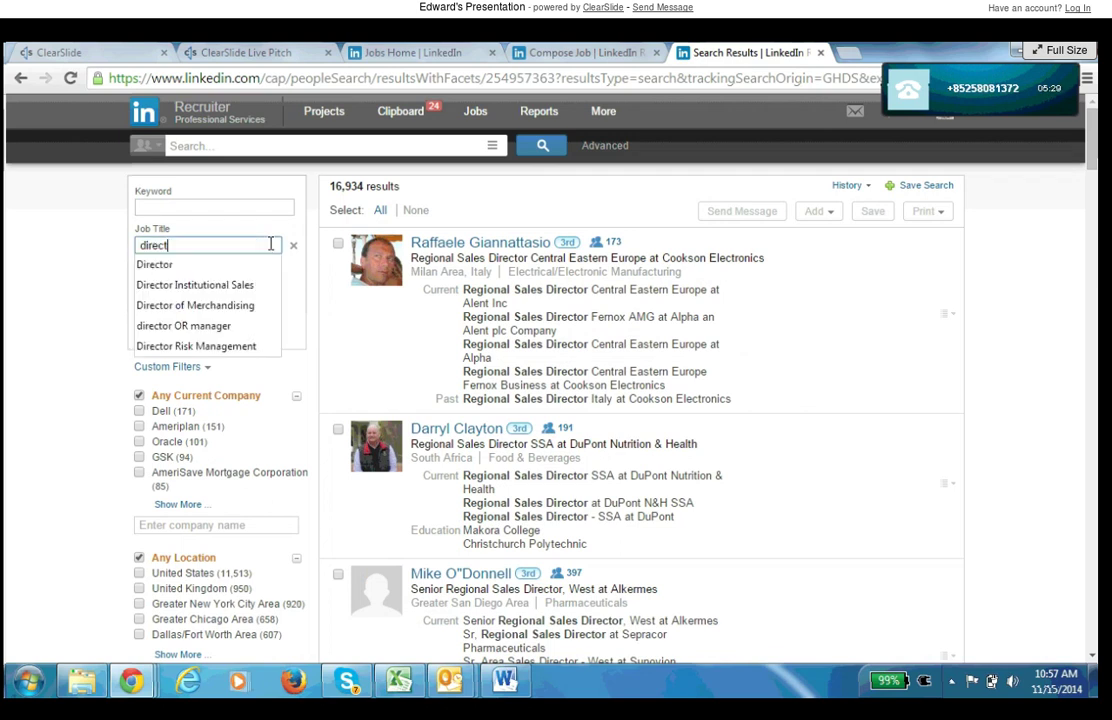
text(or)
key(shift+Tab)
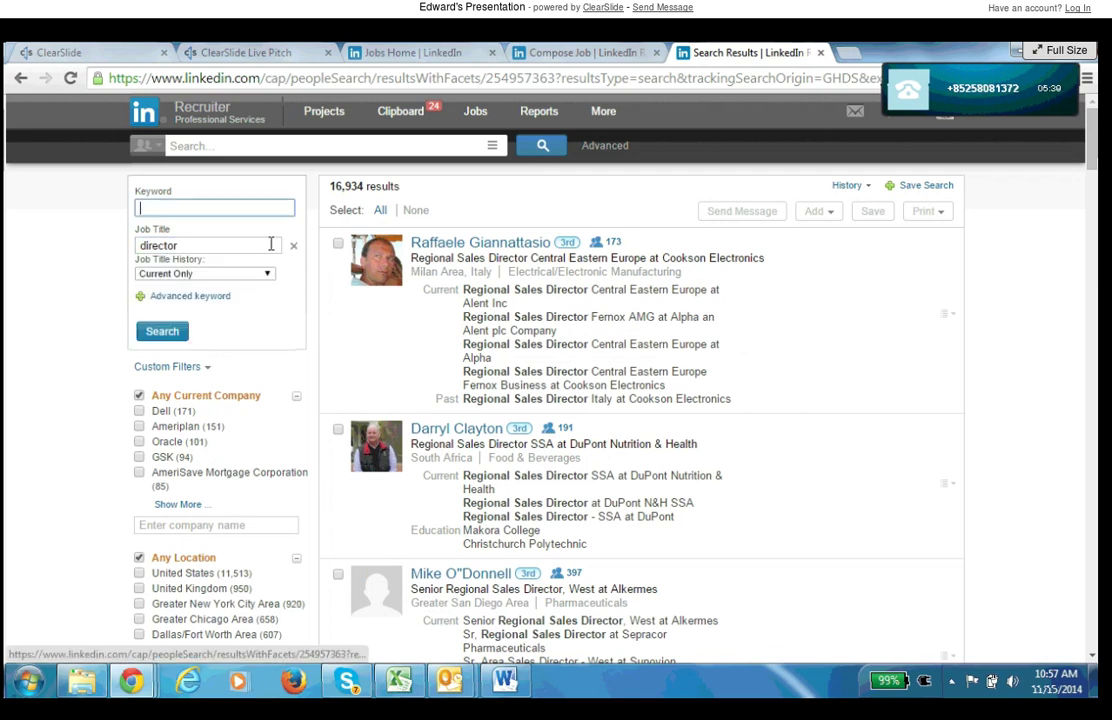
text(")
key(BackSpace)
text(r)
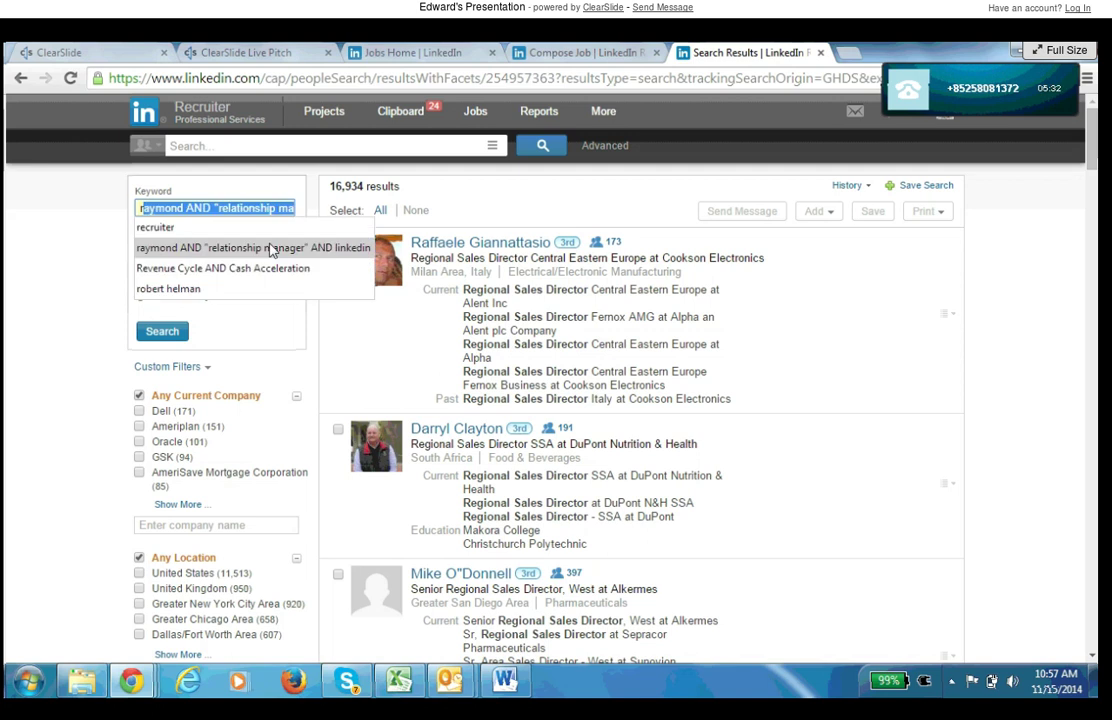
text(egional)
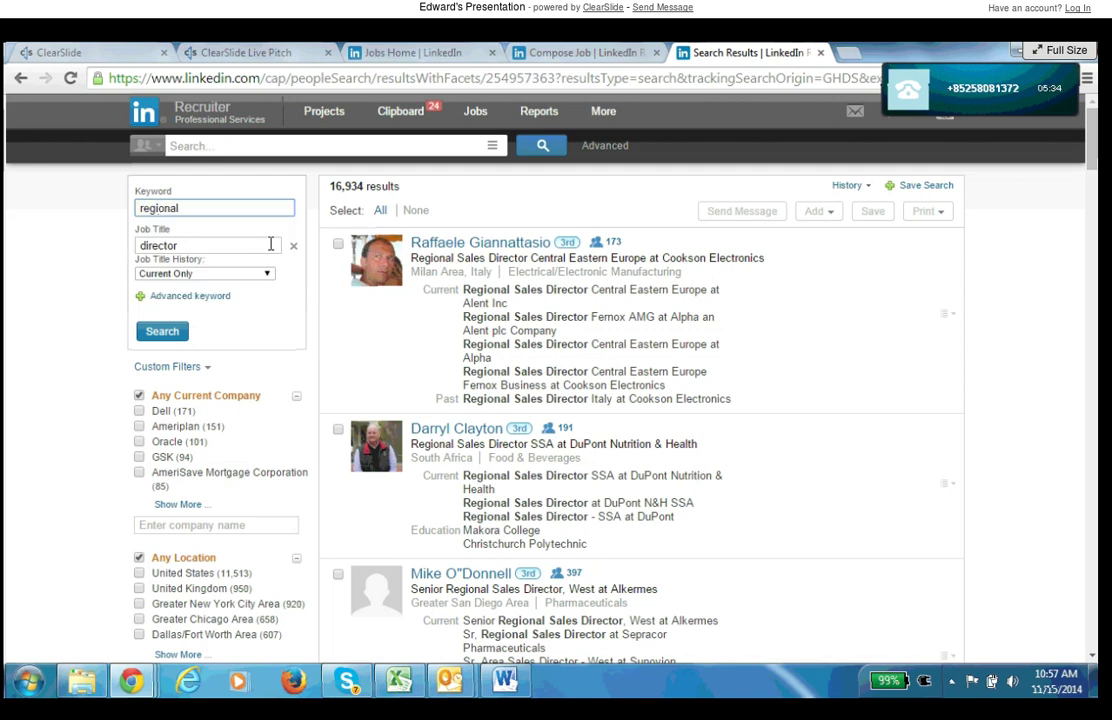
text( AND sales)
key(Return)
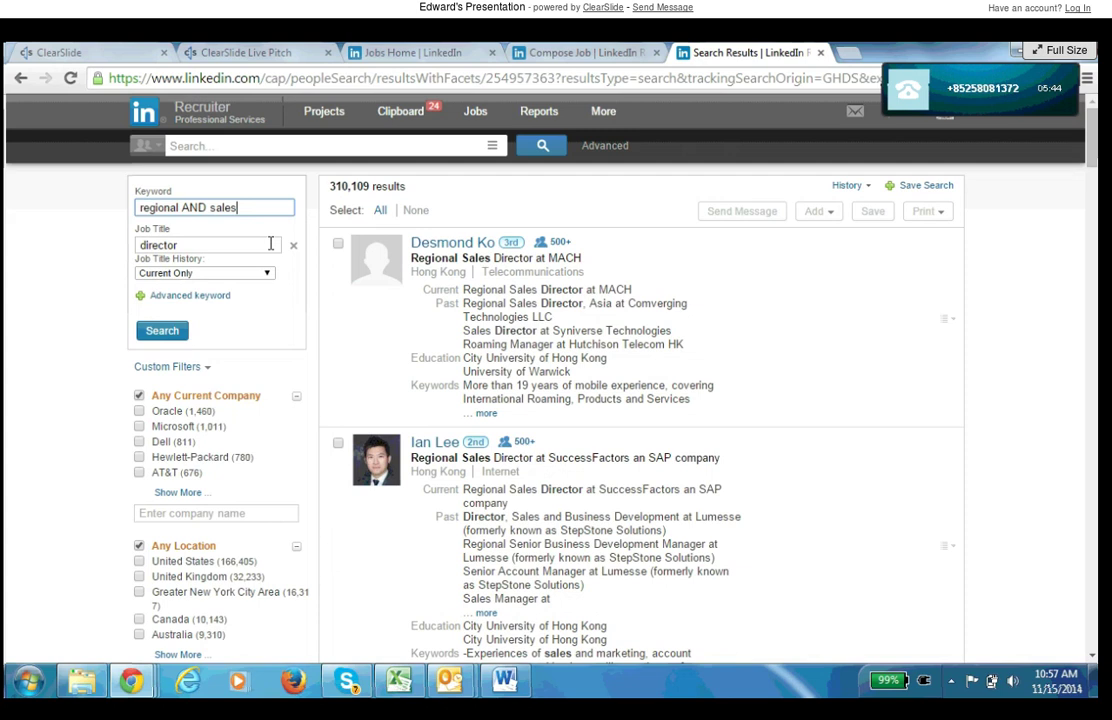
- Clear the keyword and set Job Title to 'sales director', giving 181,693 results
key(ctrl+a)
key(BackSpace)
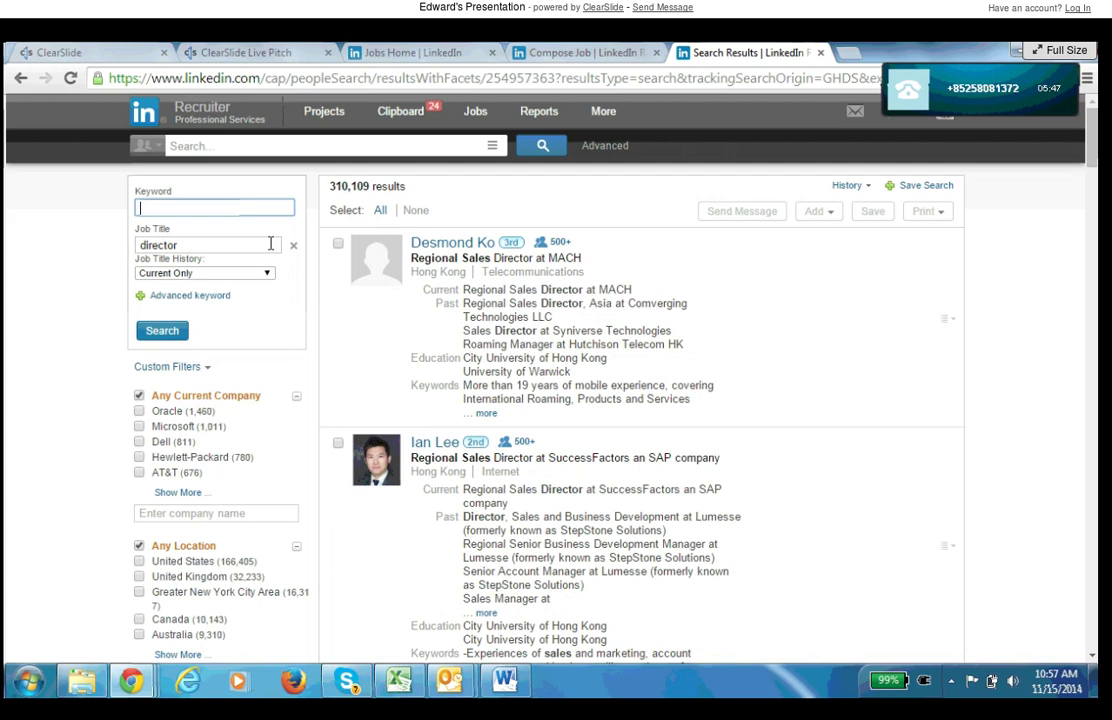
click(272, 243)
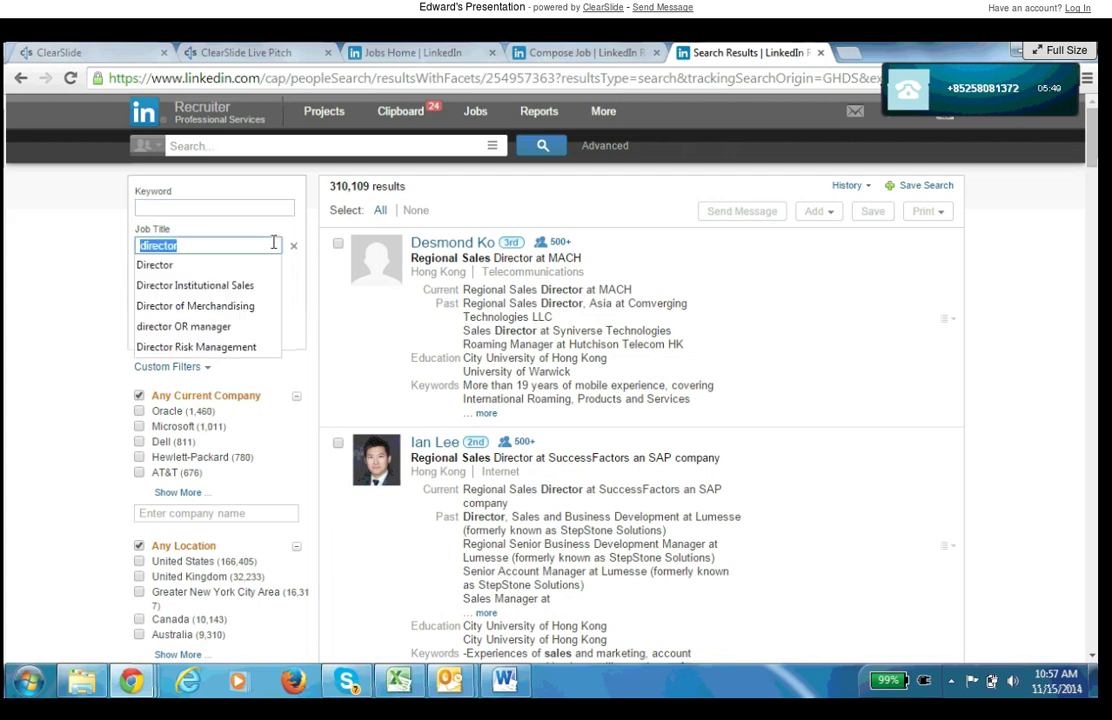
text("regional sal)
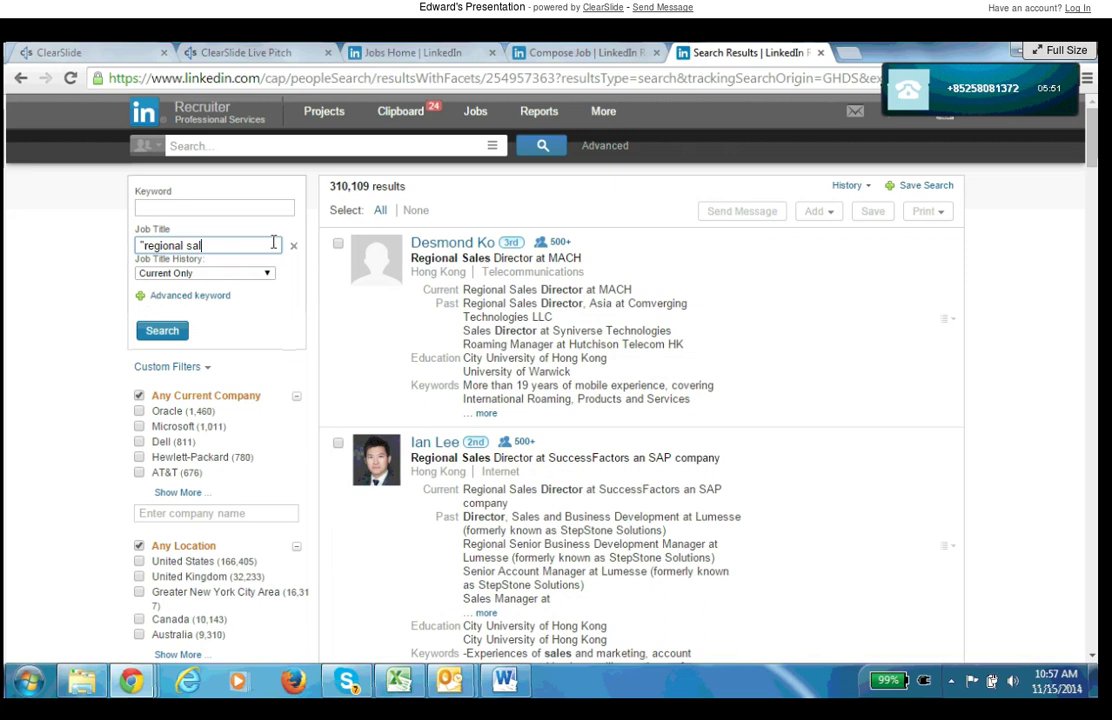
text(es director")
key(Return)
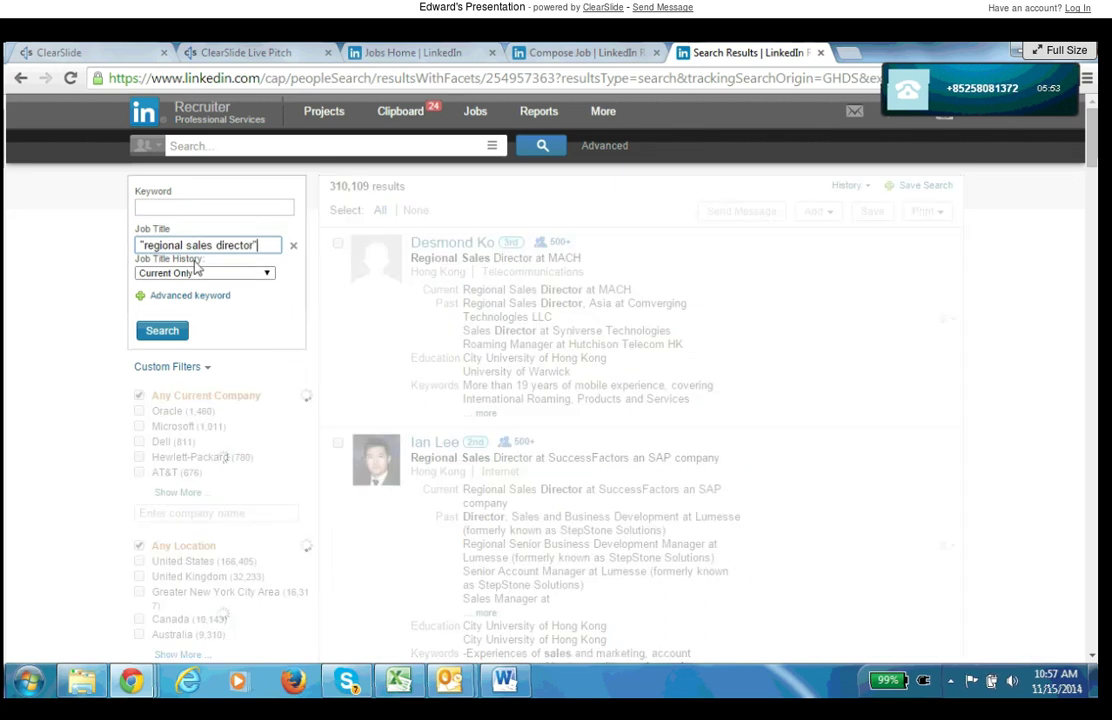
double_click(165, 246)
key(BackSpace)
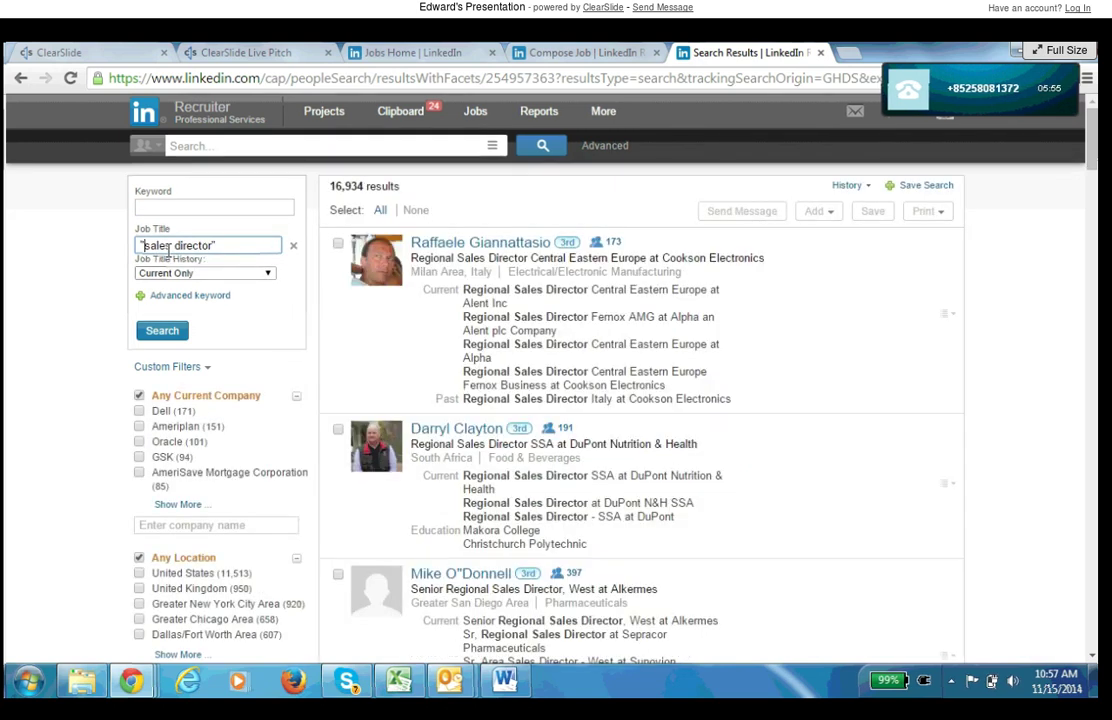
key(Return)
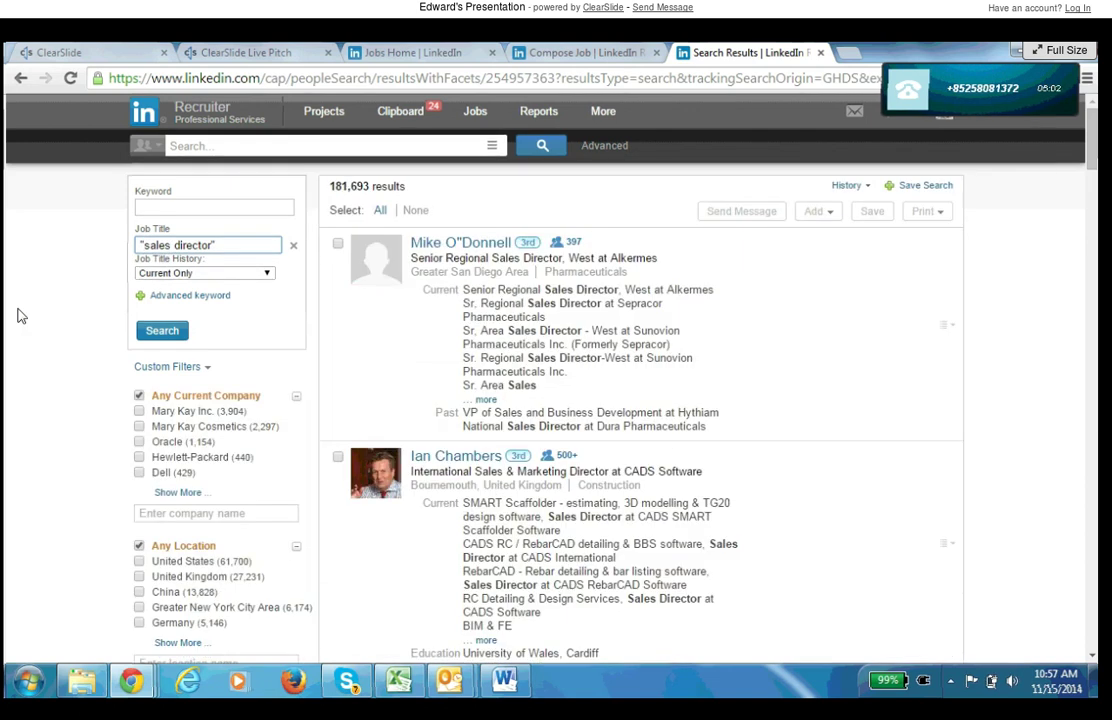
triple_click(238, 243)
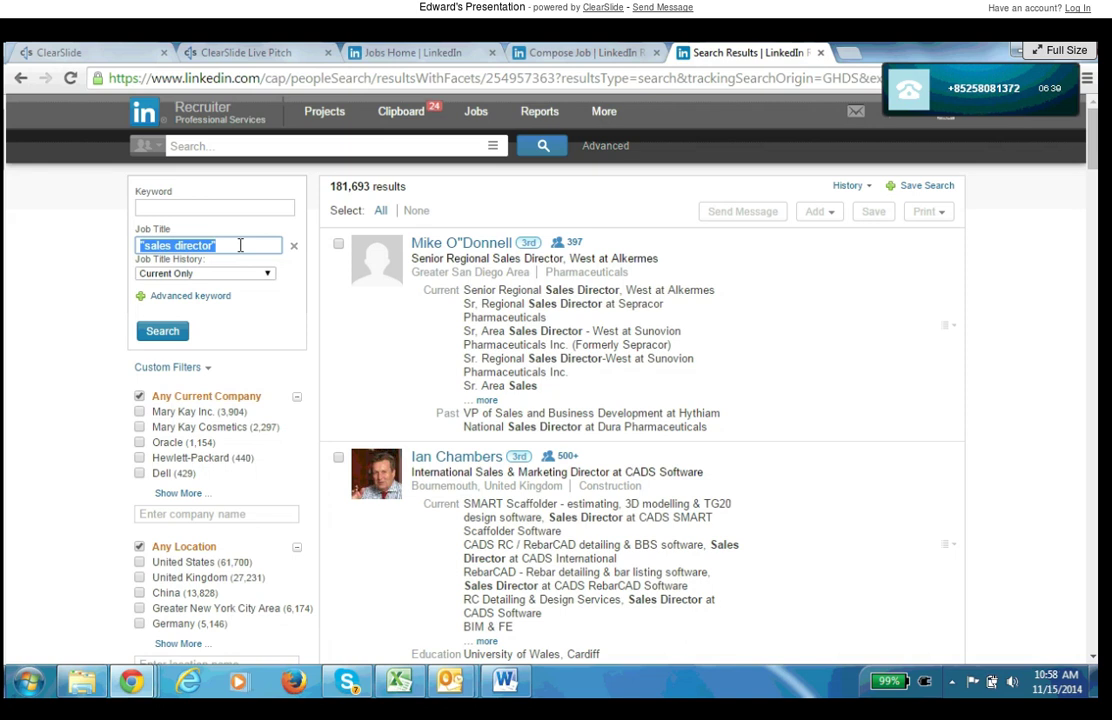
- Set the Job Title filter to 'Director' and run the search
text(D)
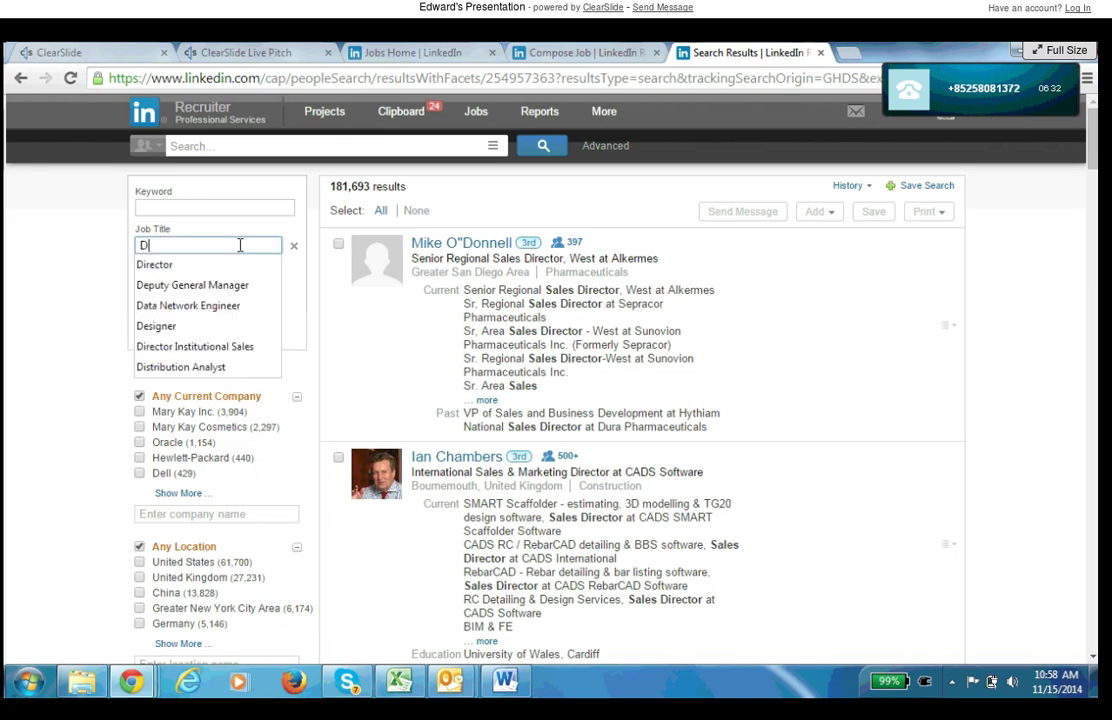
text(irector)
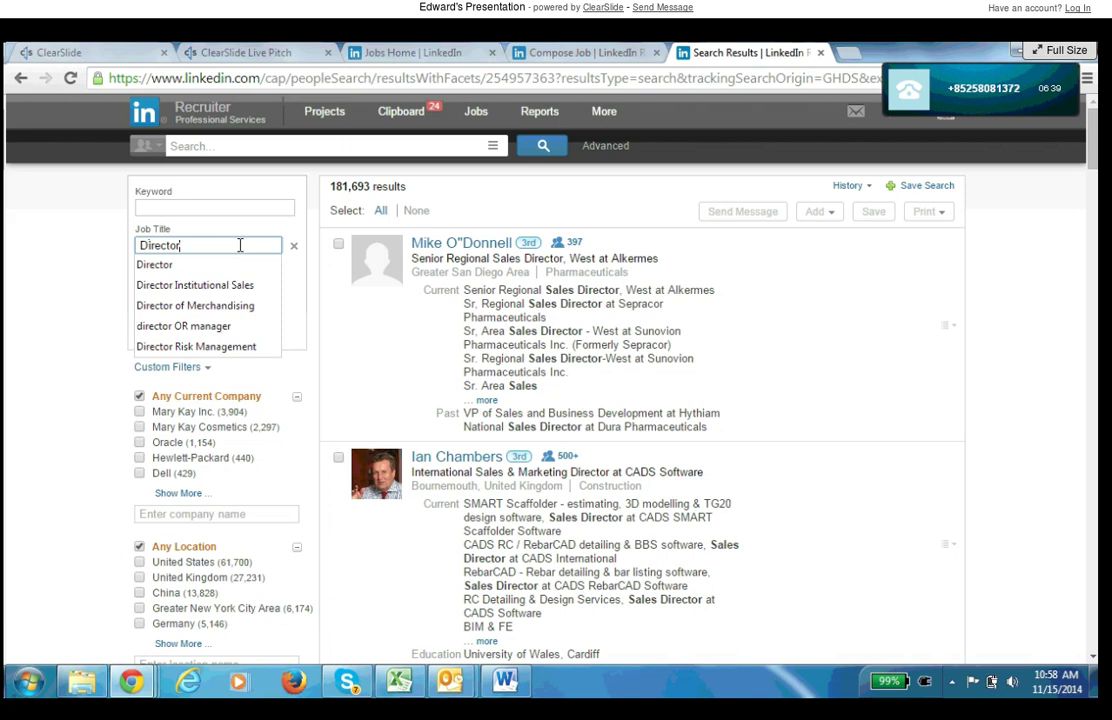
click(80, 269)
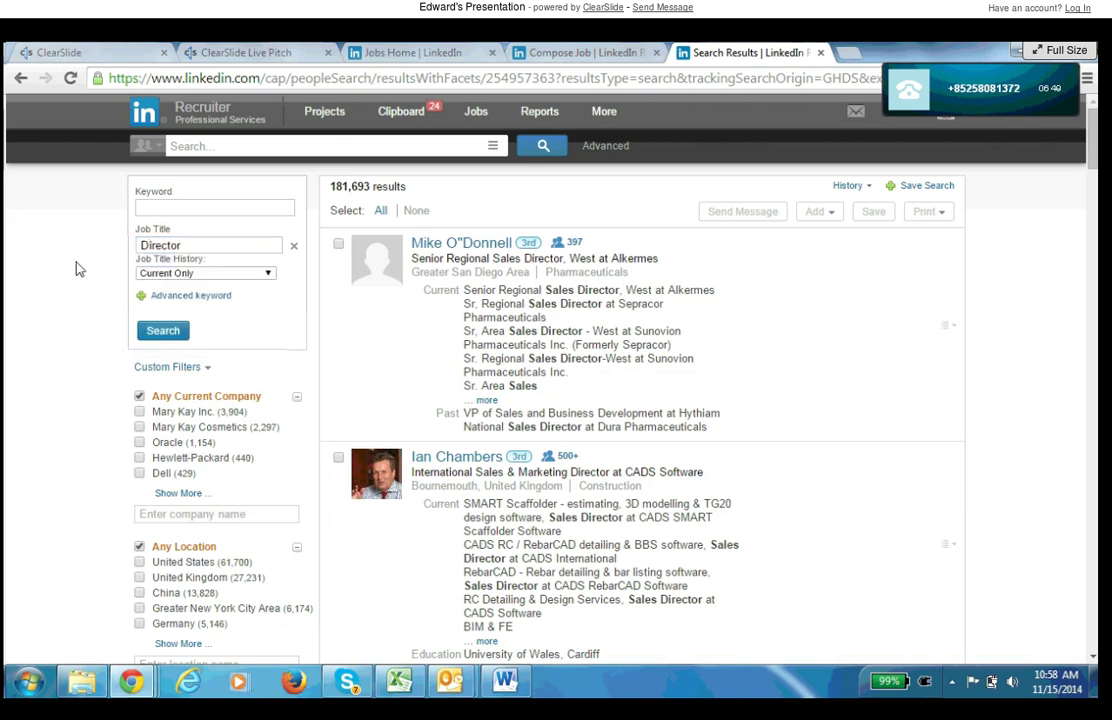
click(161, 331)
- Search keyword (sales OR "business development") AND (SaaS OR "software as a service"), giving 125,802 results
click(207, 208)
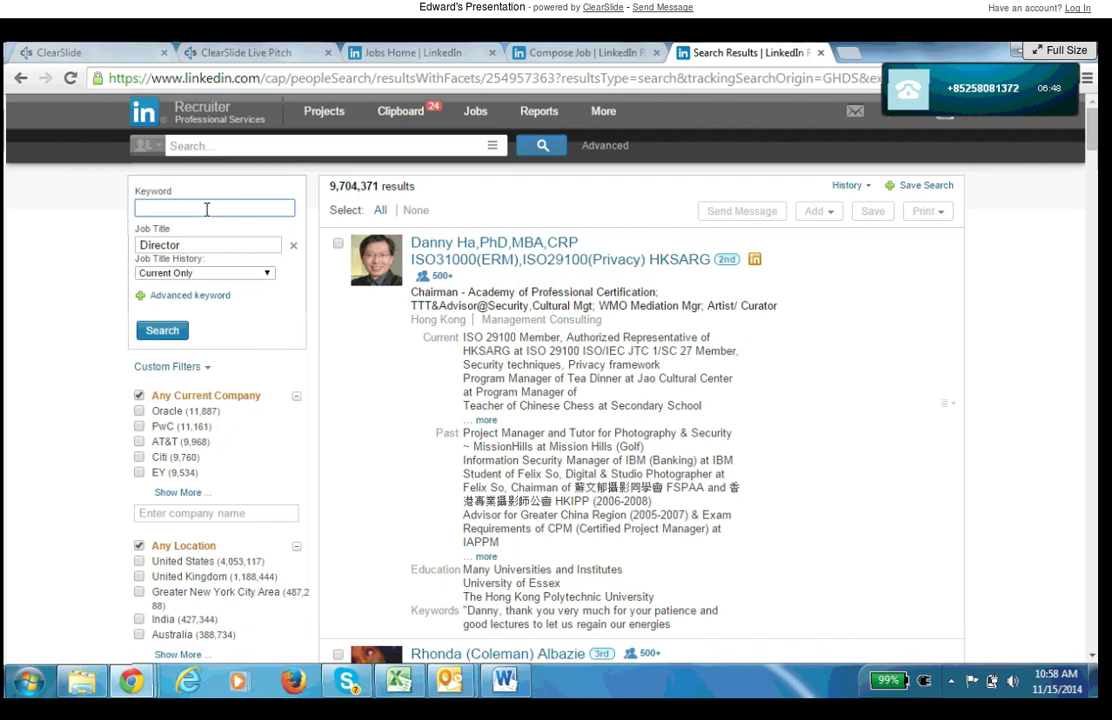
text(sale)
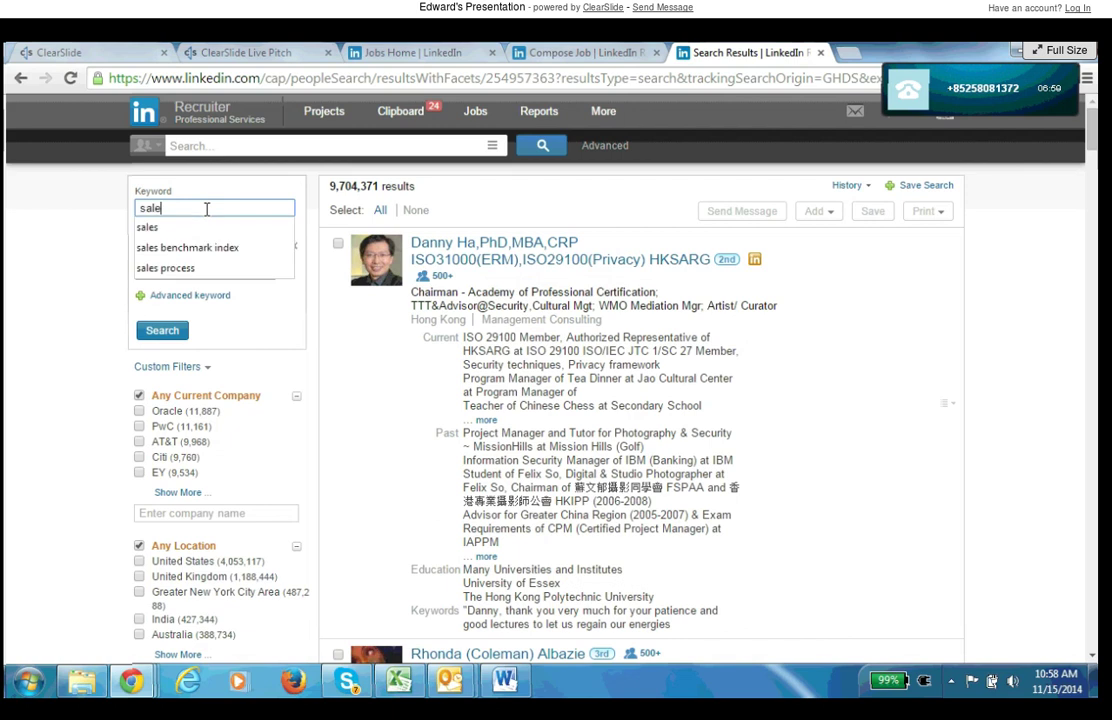
text( OR ")
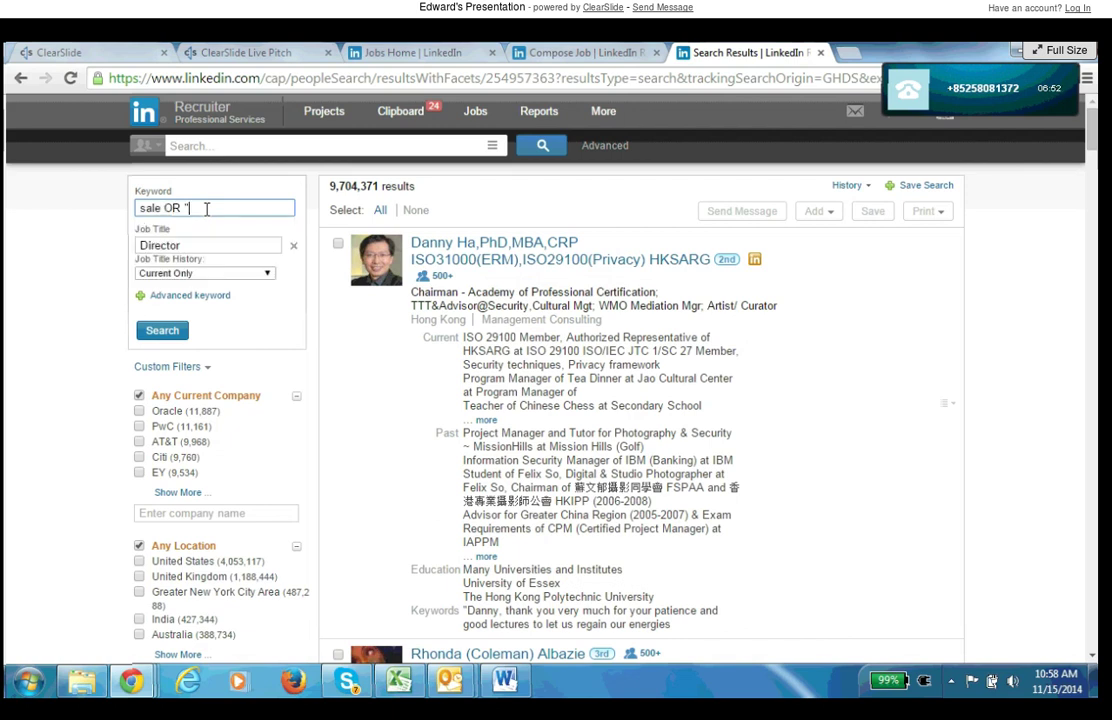
key(BackSpace)
key(BackSpace)
key(BackSpace)
key(BackSpace)
key(BackSpace)
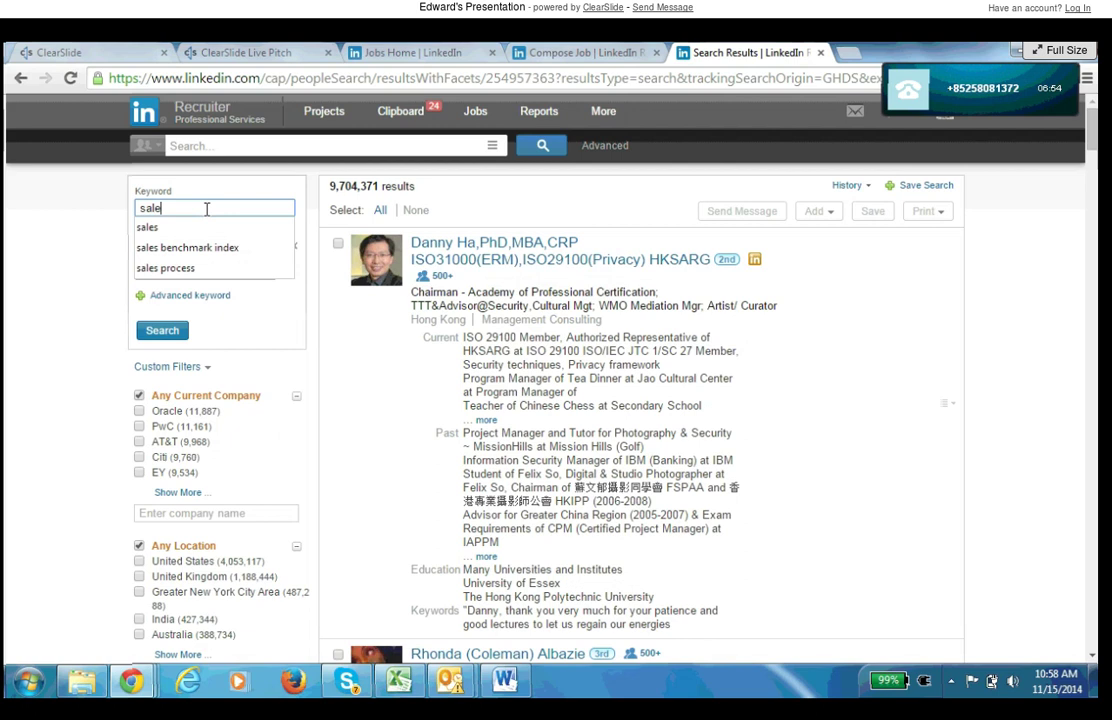
text(s OR "bus)
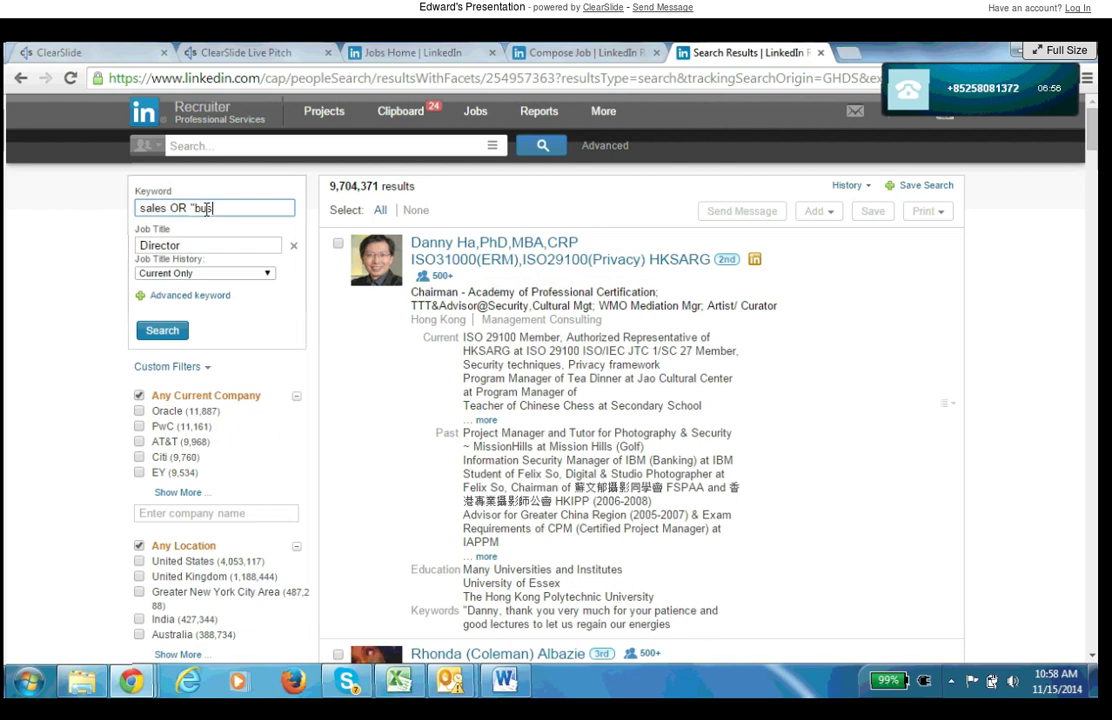
text(iness development")
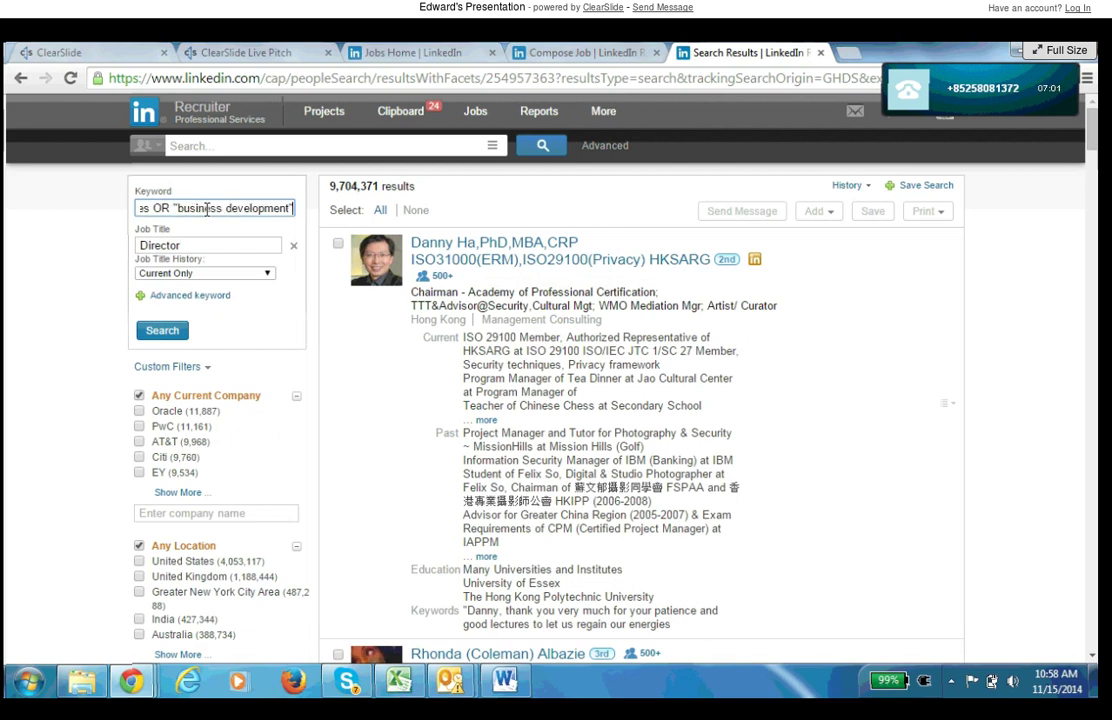
text())
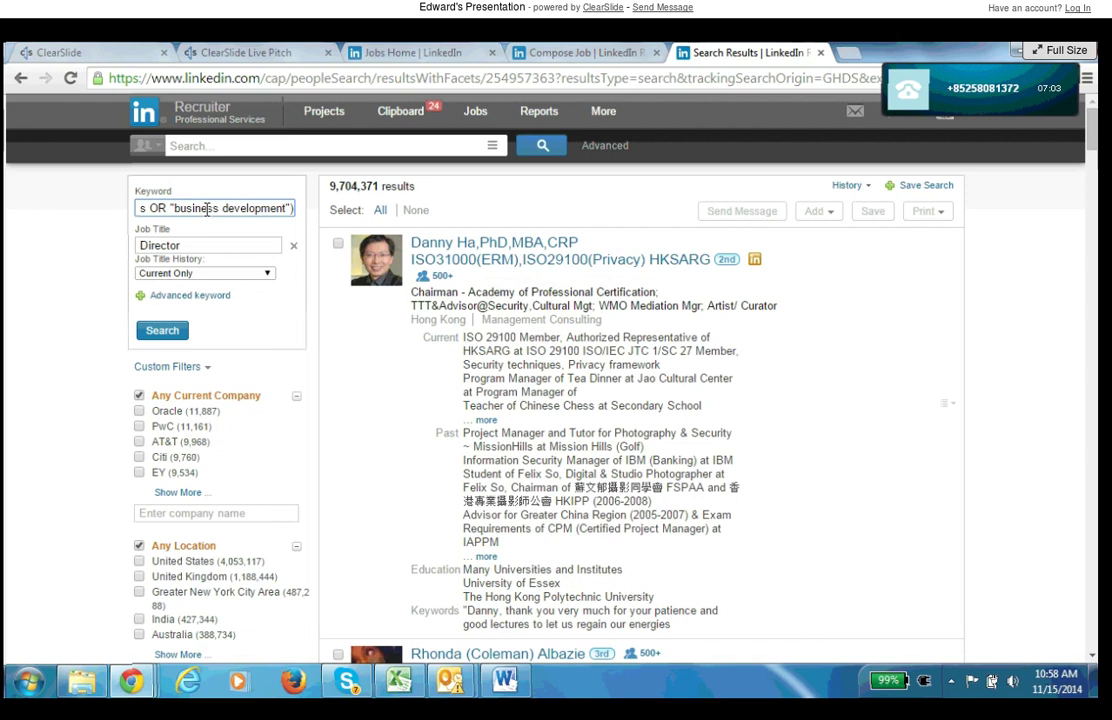
key(Home)
text(()
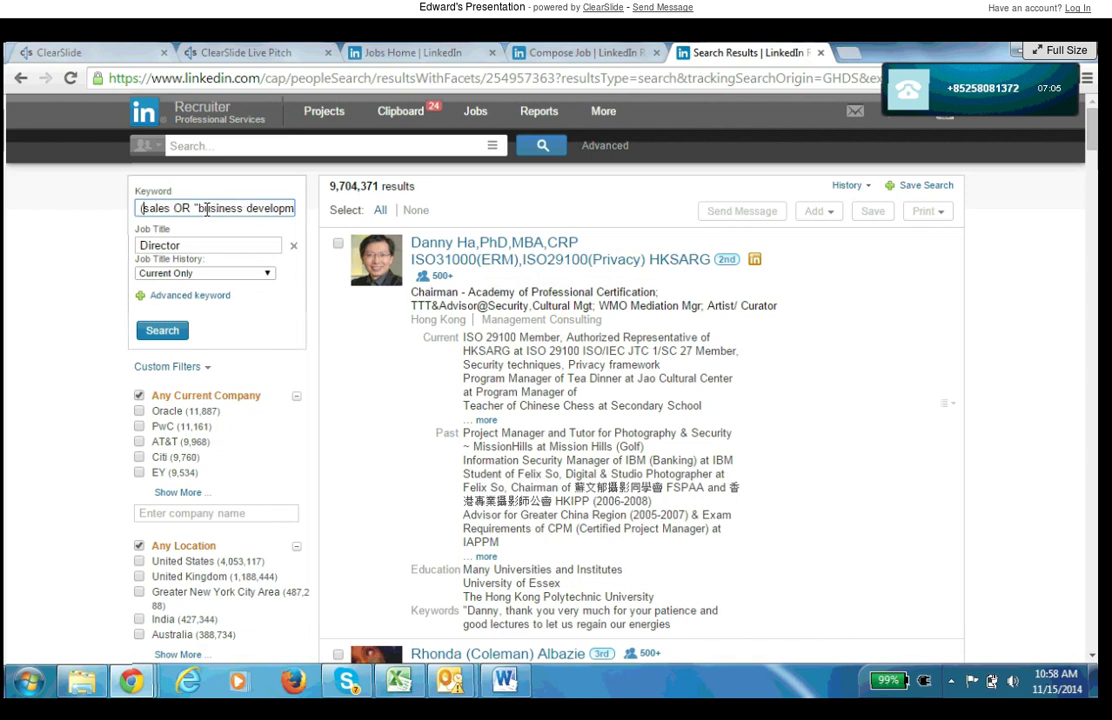
key(End)
text())
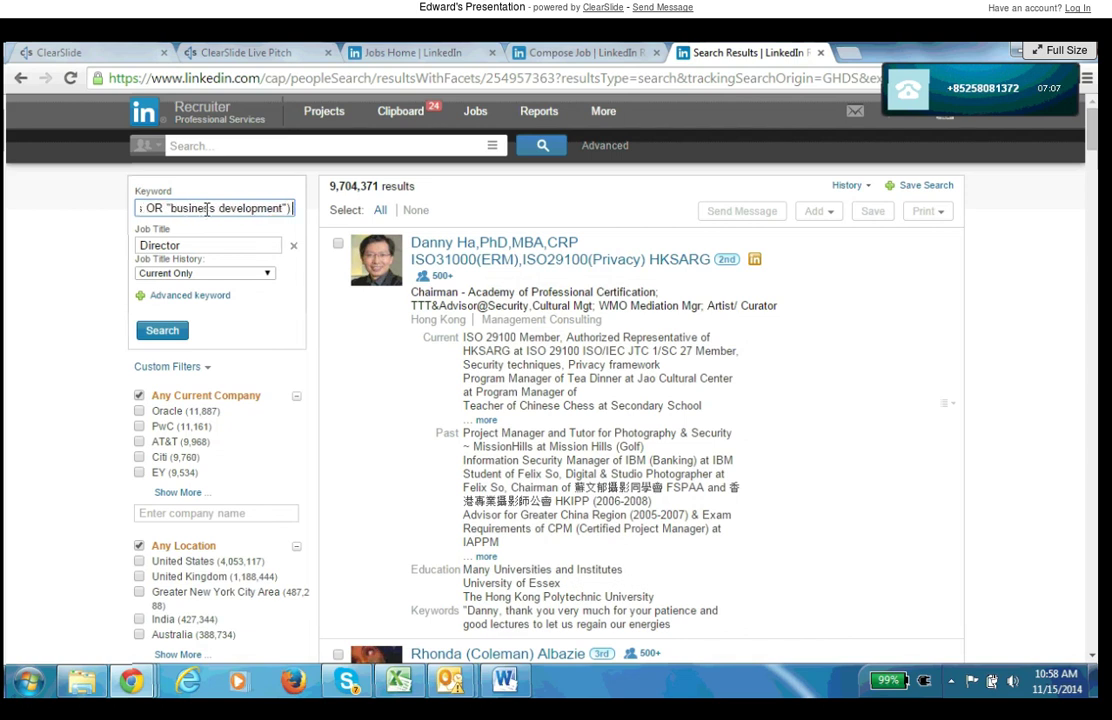
text( AND )
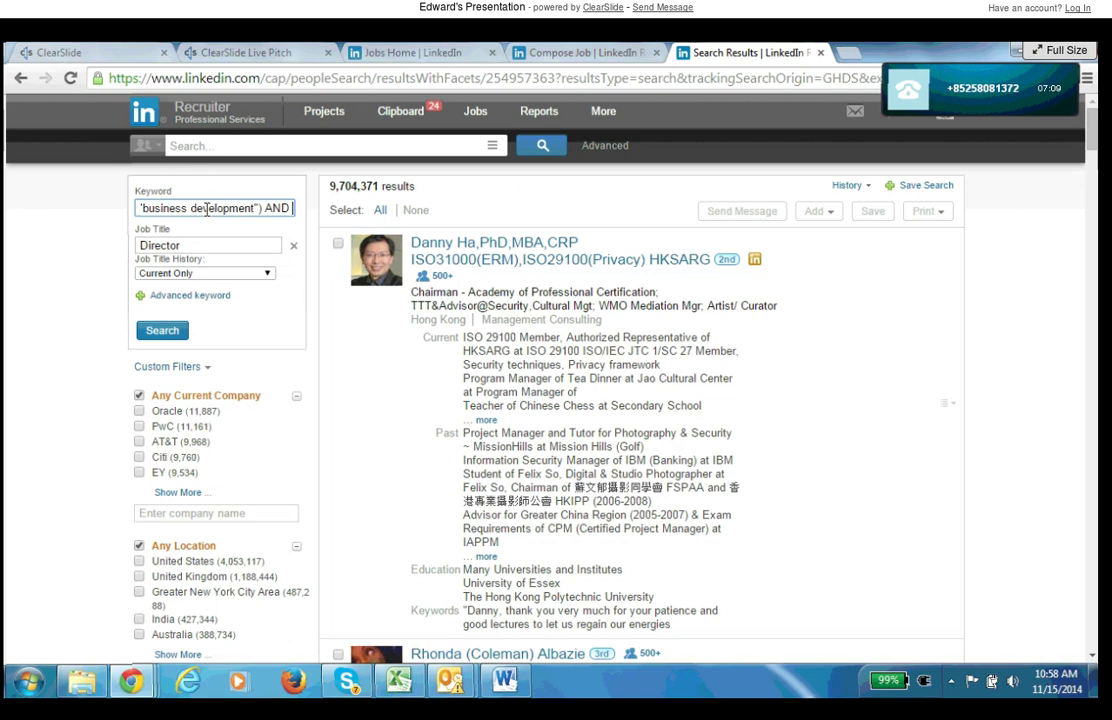
text((Sa)
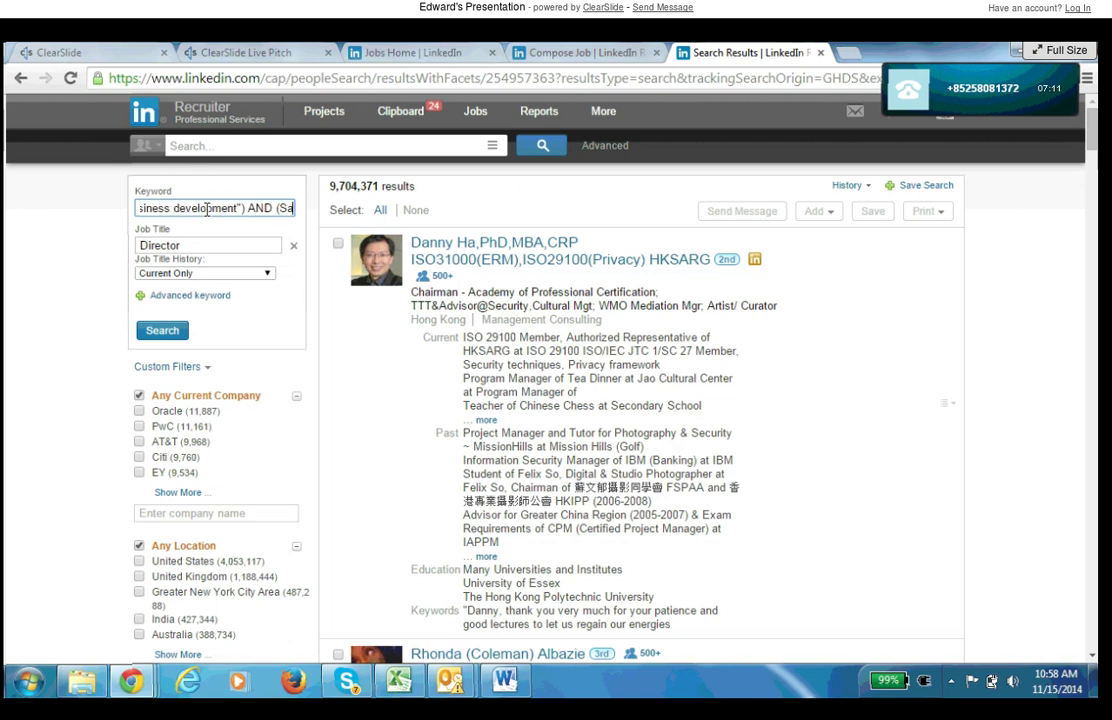
text(aS)
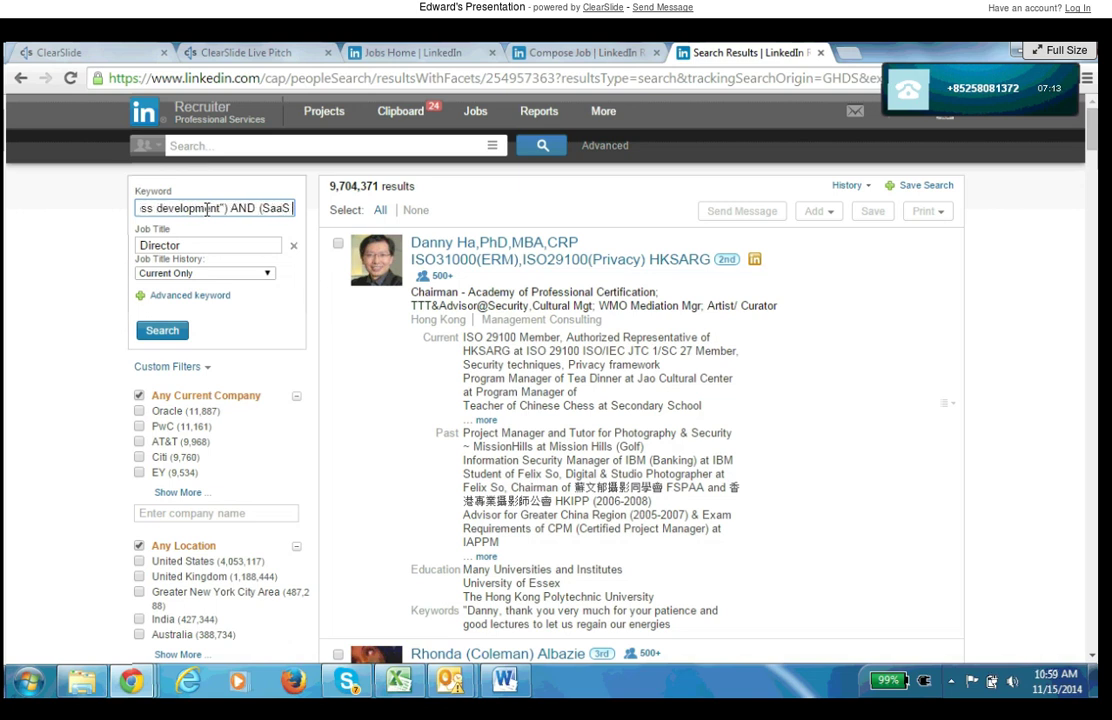
text( OR "software)
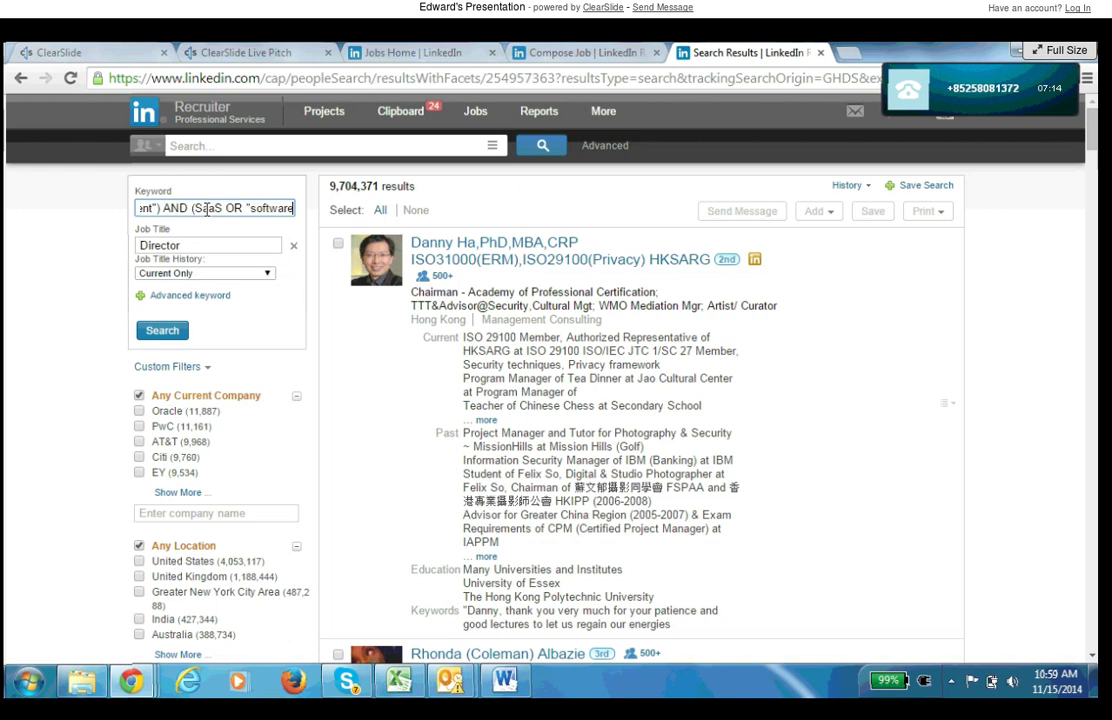
text( as a service")
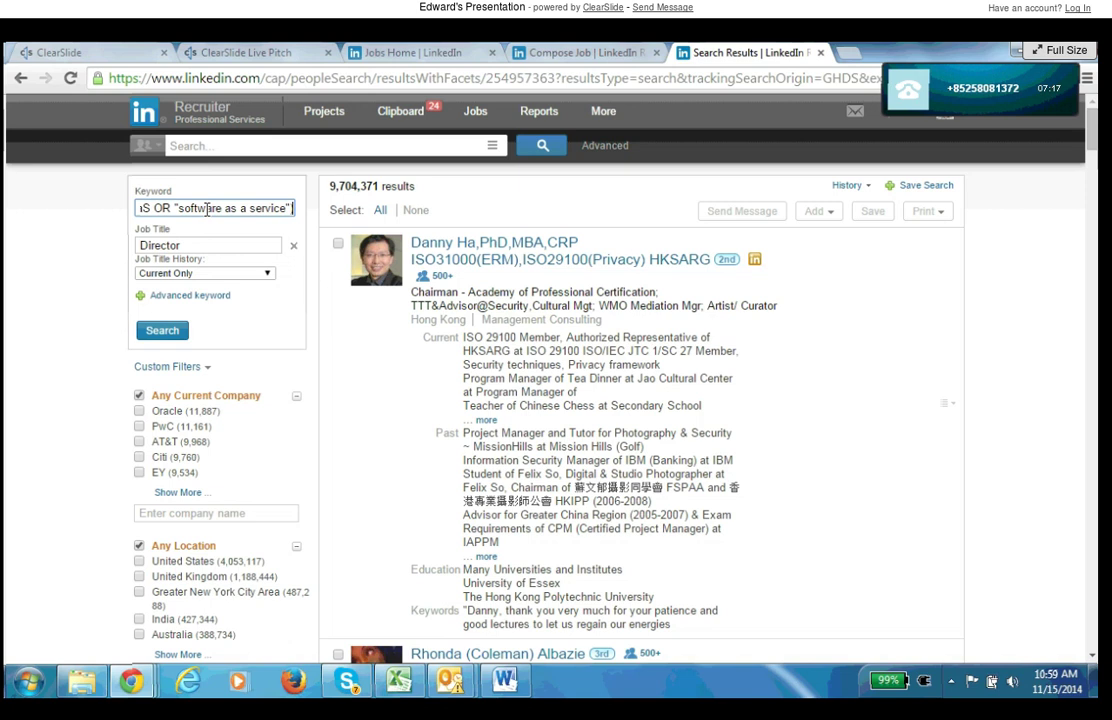
key(Return)
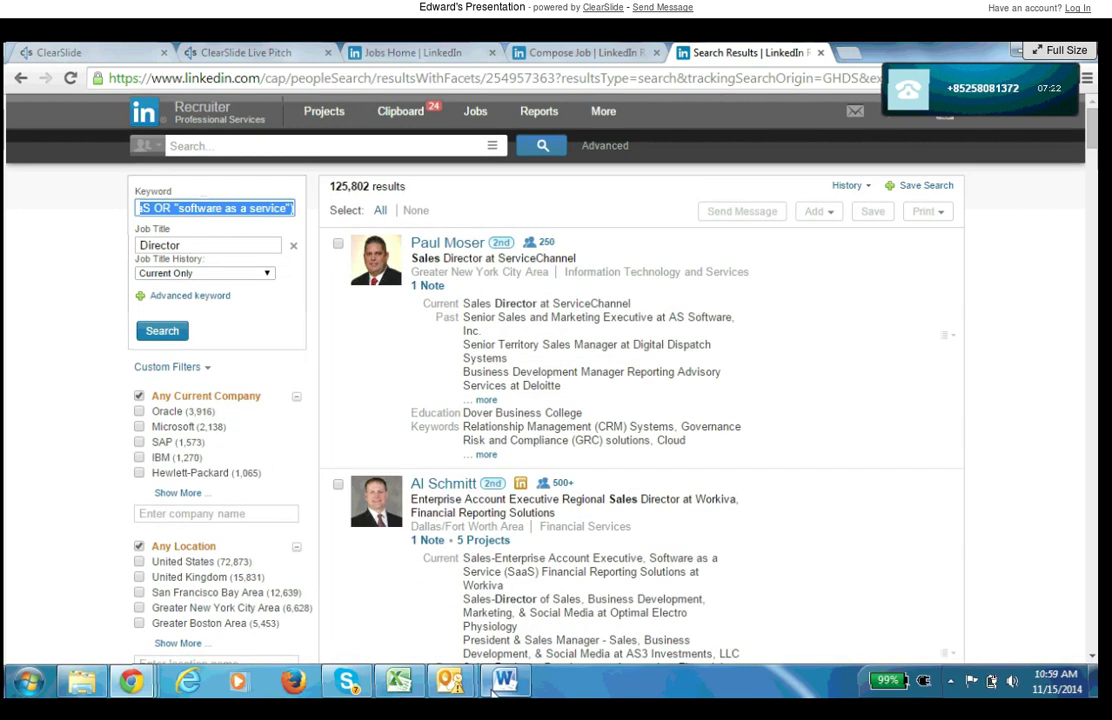
click(500, 686)
- Paste the new Boolean query into Word and delete the old 'regional sales' line
text((sales OR "business development") AND (SaaS OR "software as a service"))
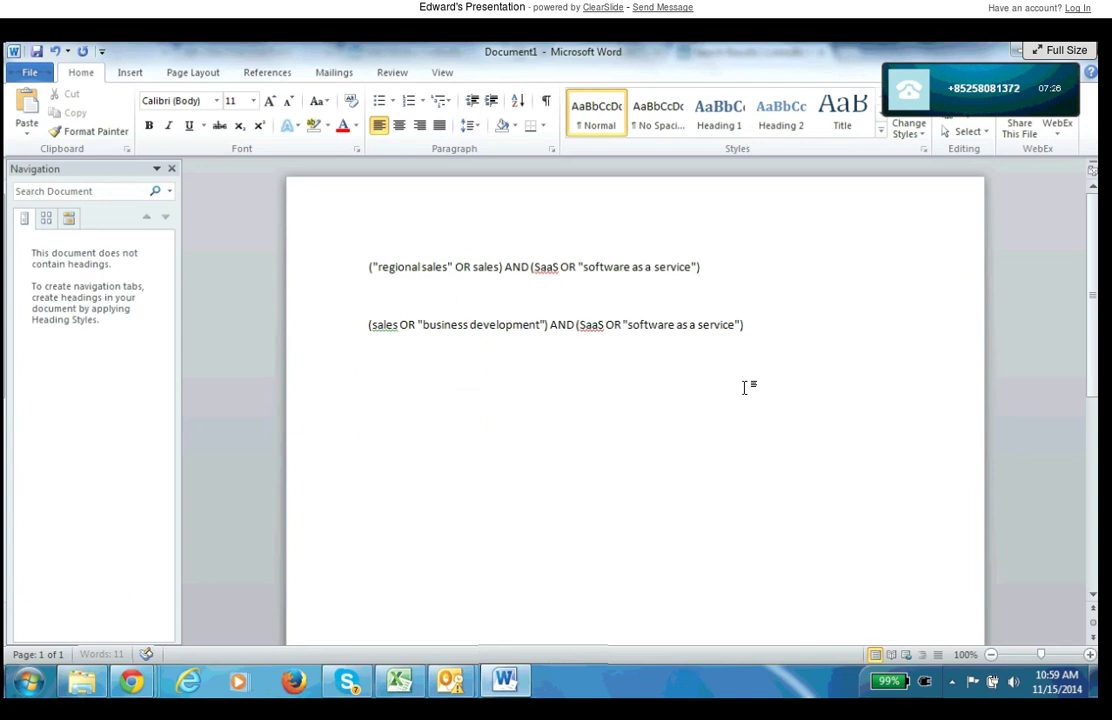
drag(369, 266, 699, 266)
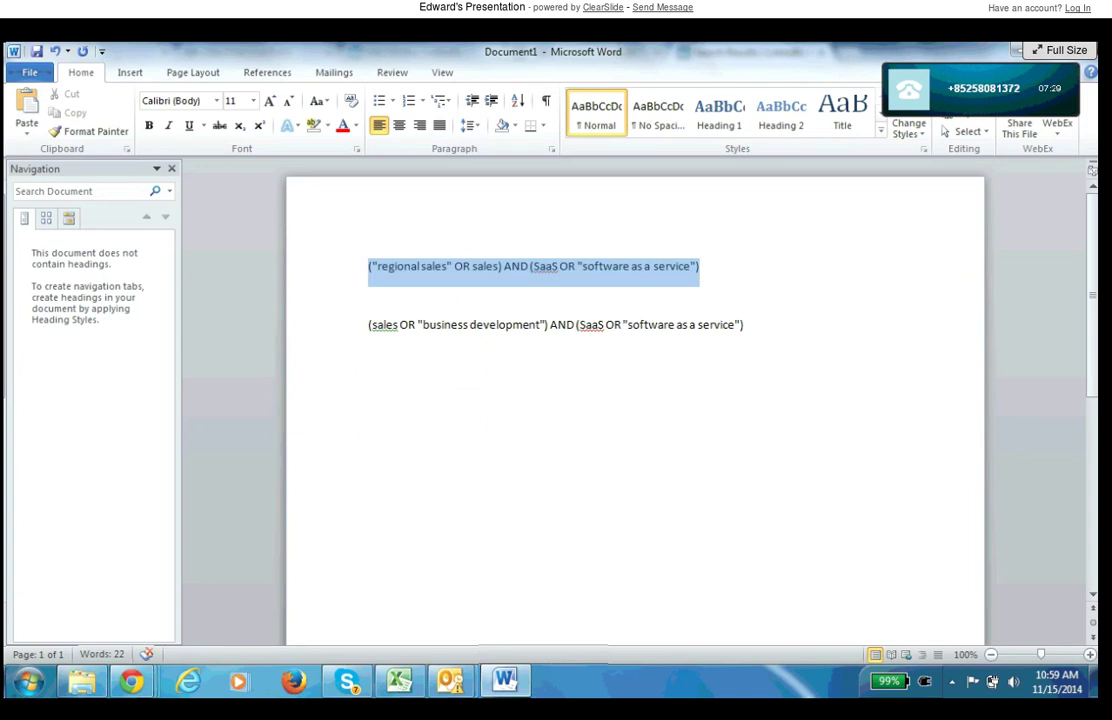
key(Delete)
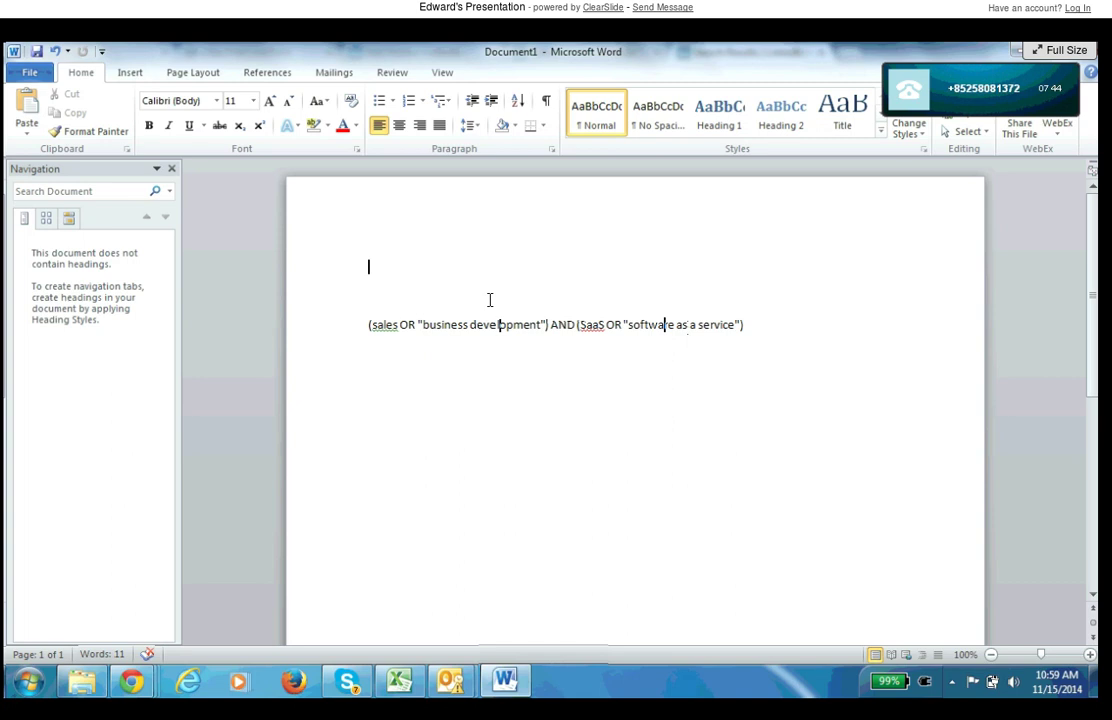
- Add a Hong Kong location filter to the Director search, narrowing it to 605 results
key(alt+Tab)
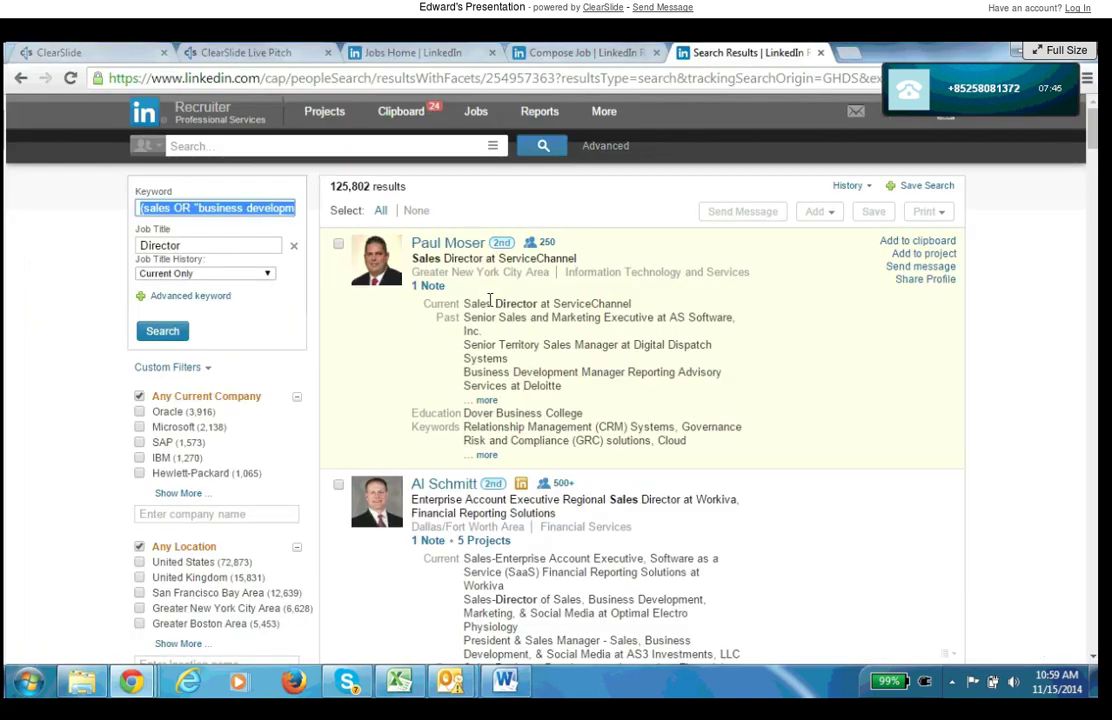
scroll(490, 300, down, 3)
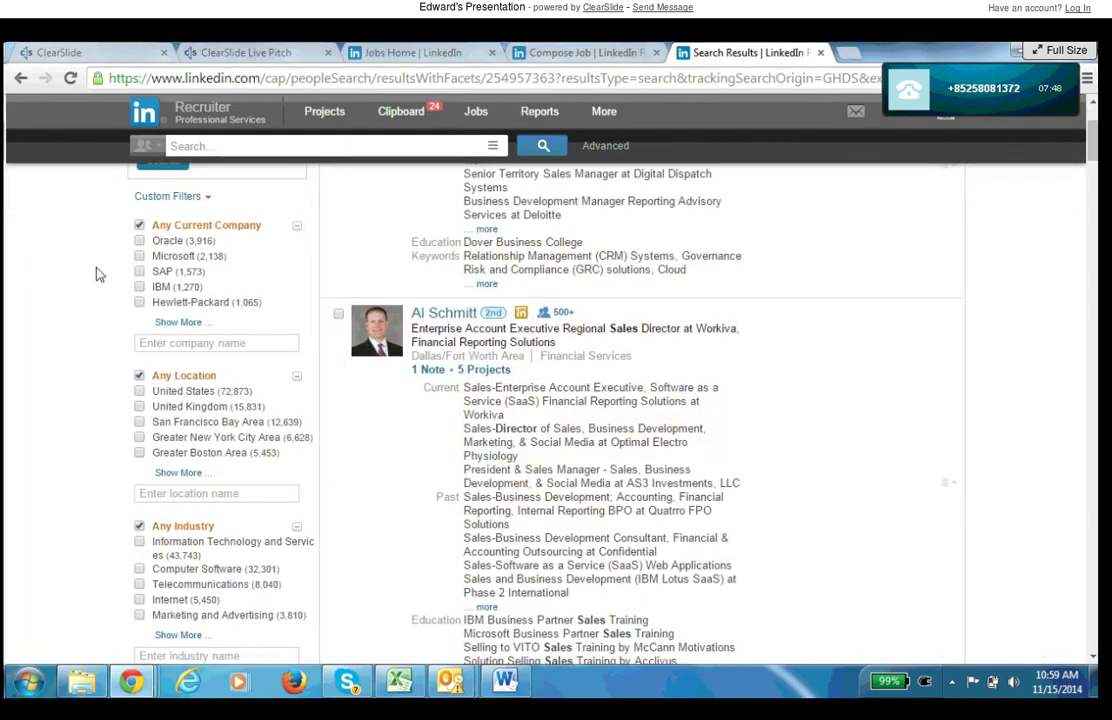
click(233, 458)
text(hong kong)
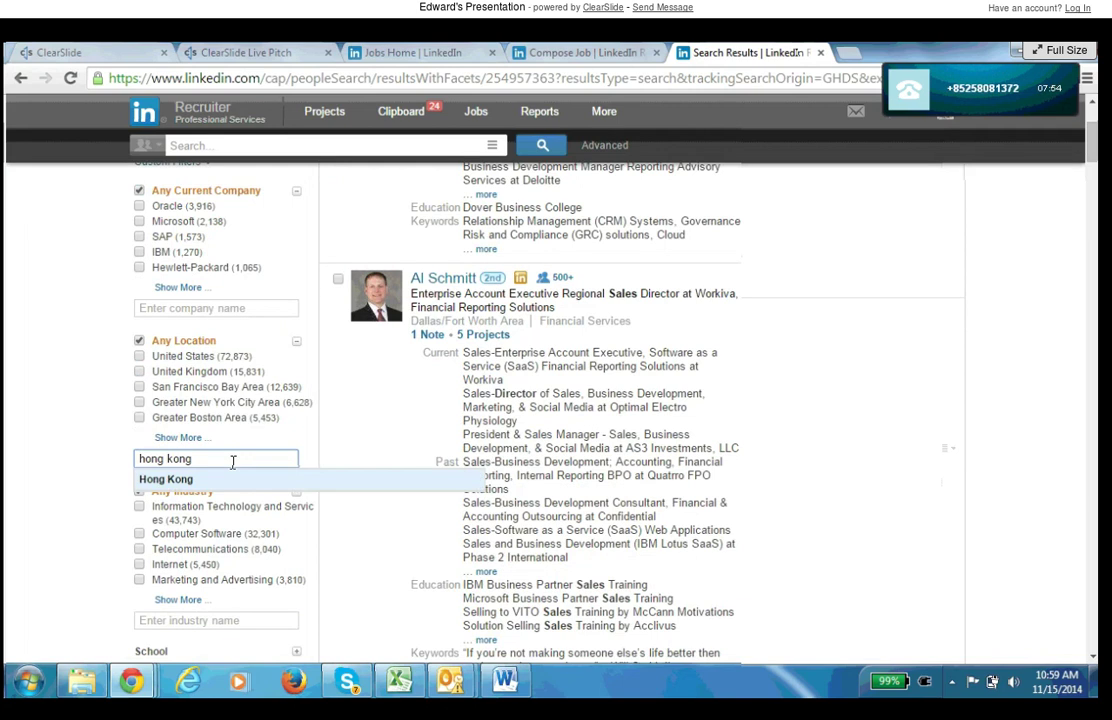
click(180, 479)
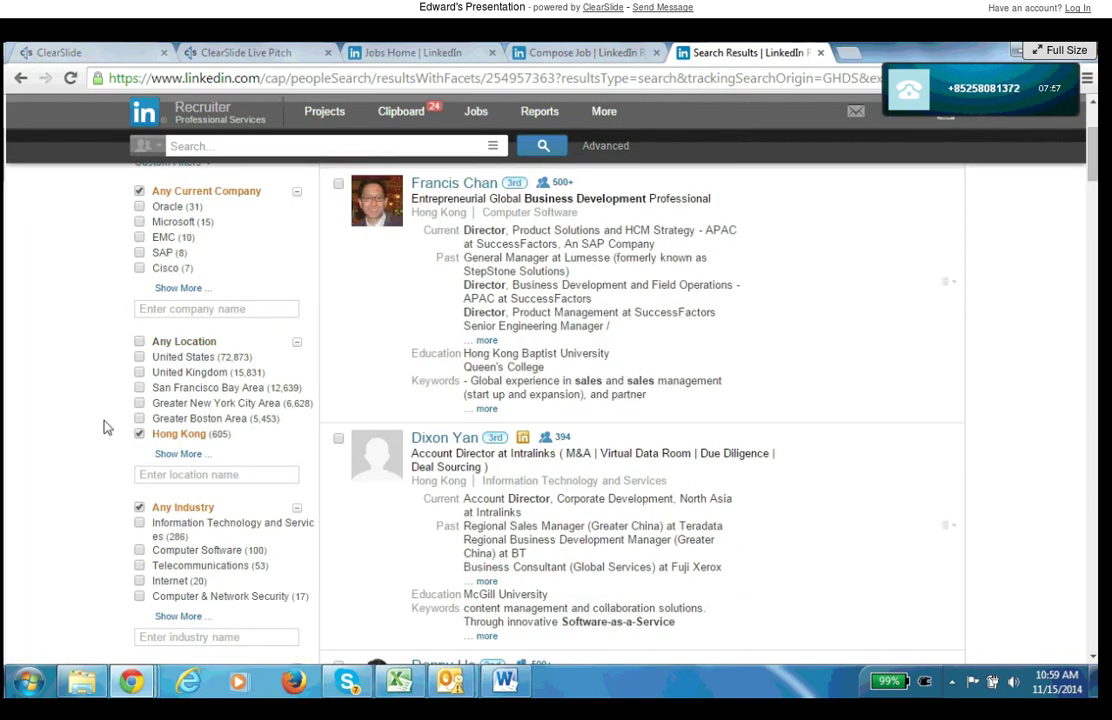
scroll(107, 428, up, 3)
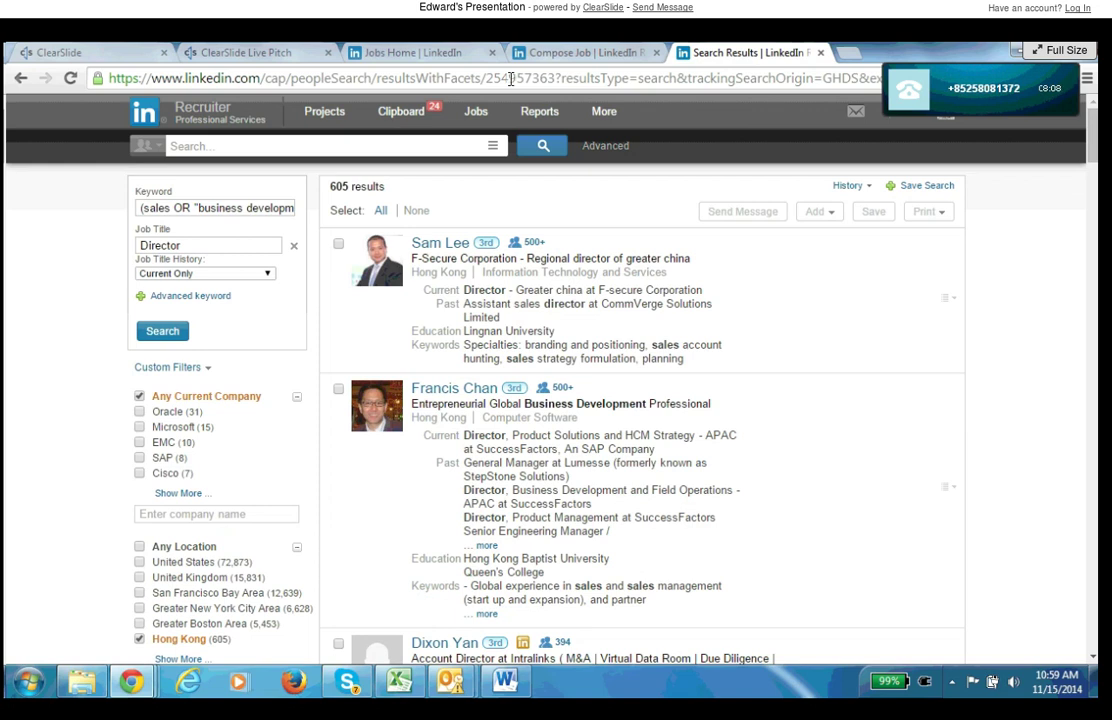
- Reset the Compose Job Type to Choose..., keeping Mid-Senior level experience
key(ctrl+shift+Tab)
click(393, 281)
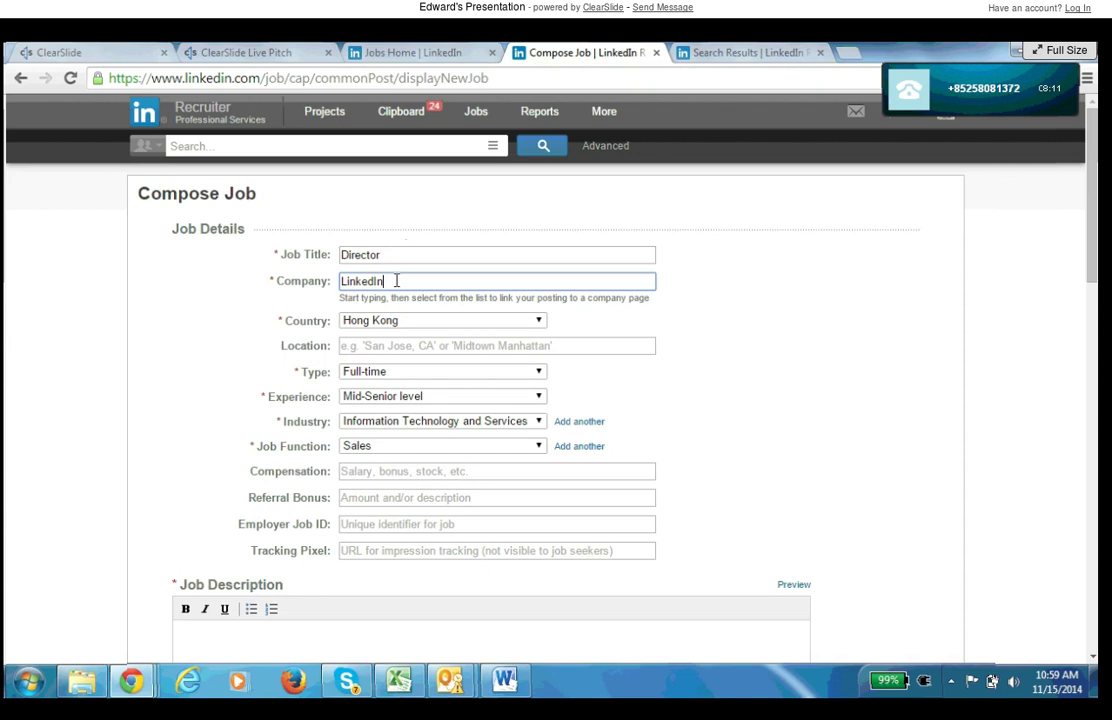
click(389, 346)
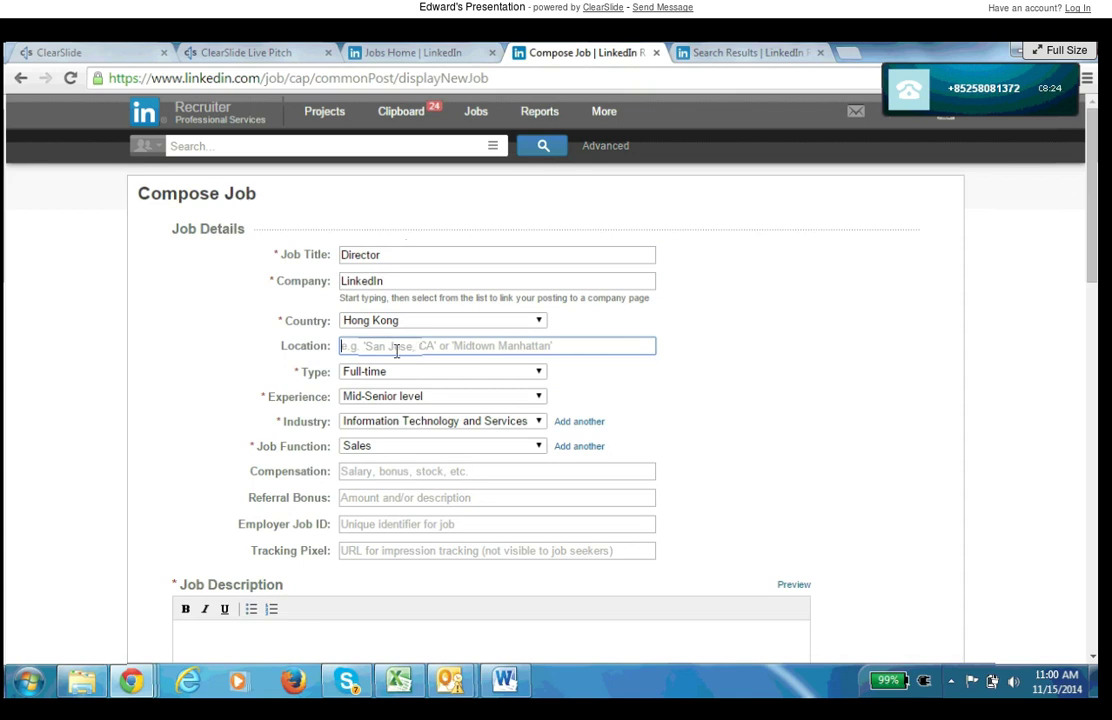
click(400, 372)
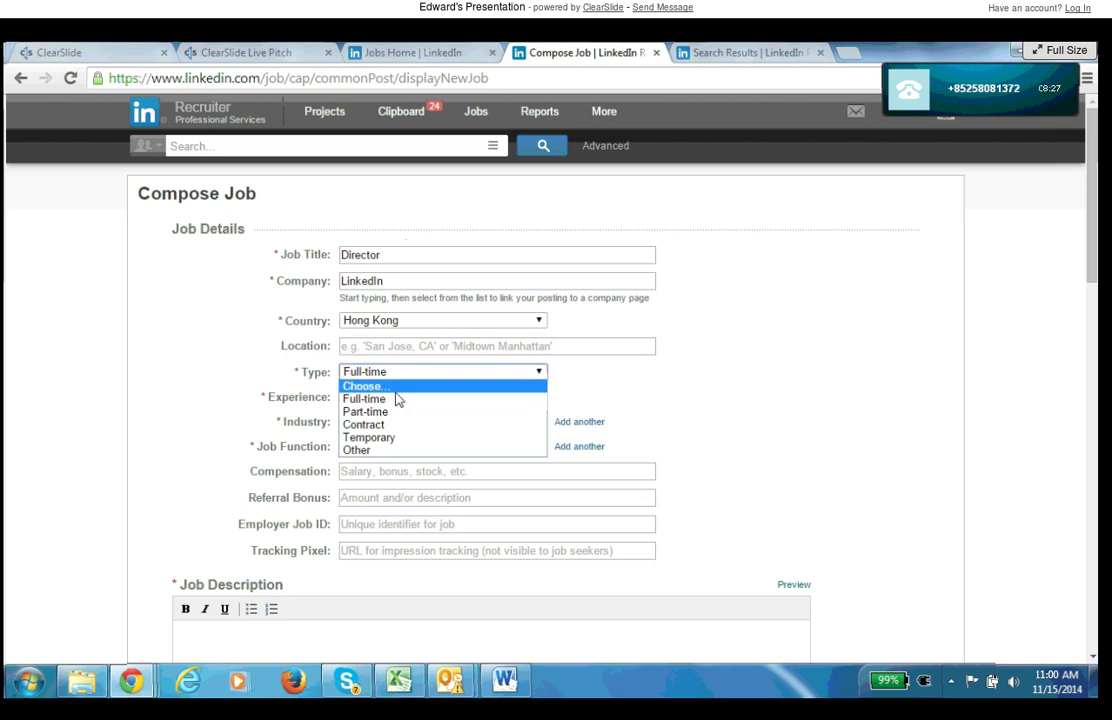
click(396, 392)
click(394, 398)
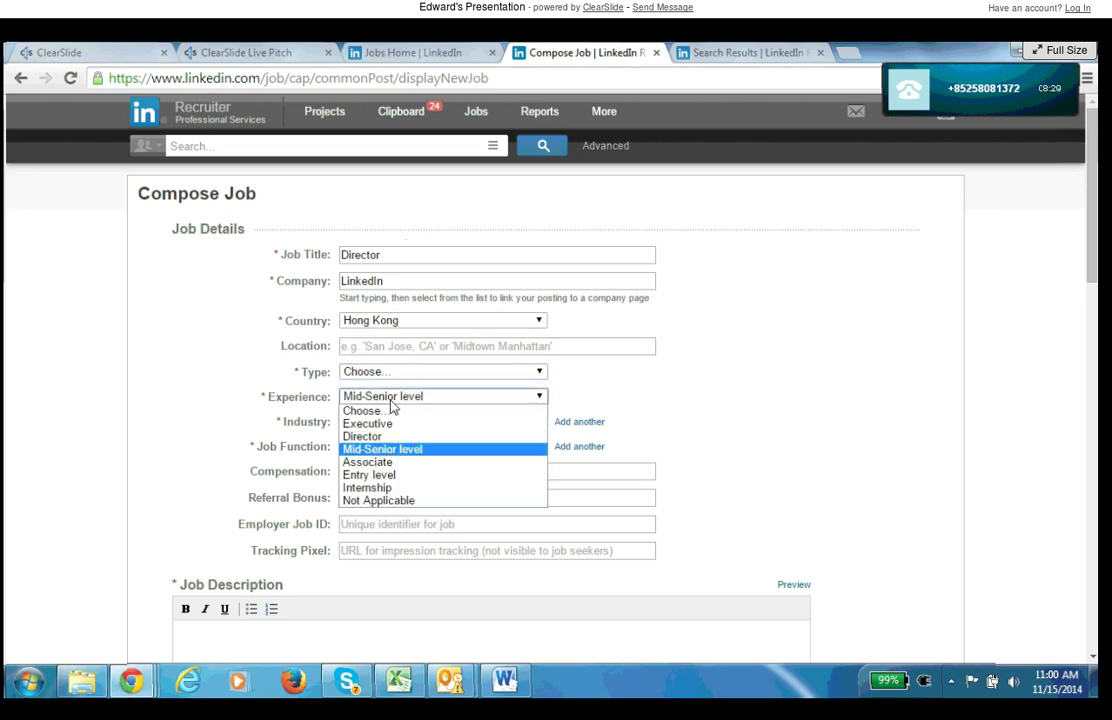
click(214, 403)
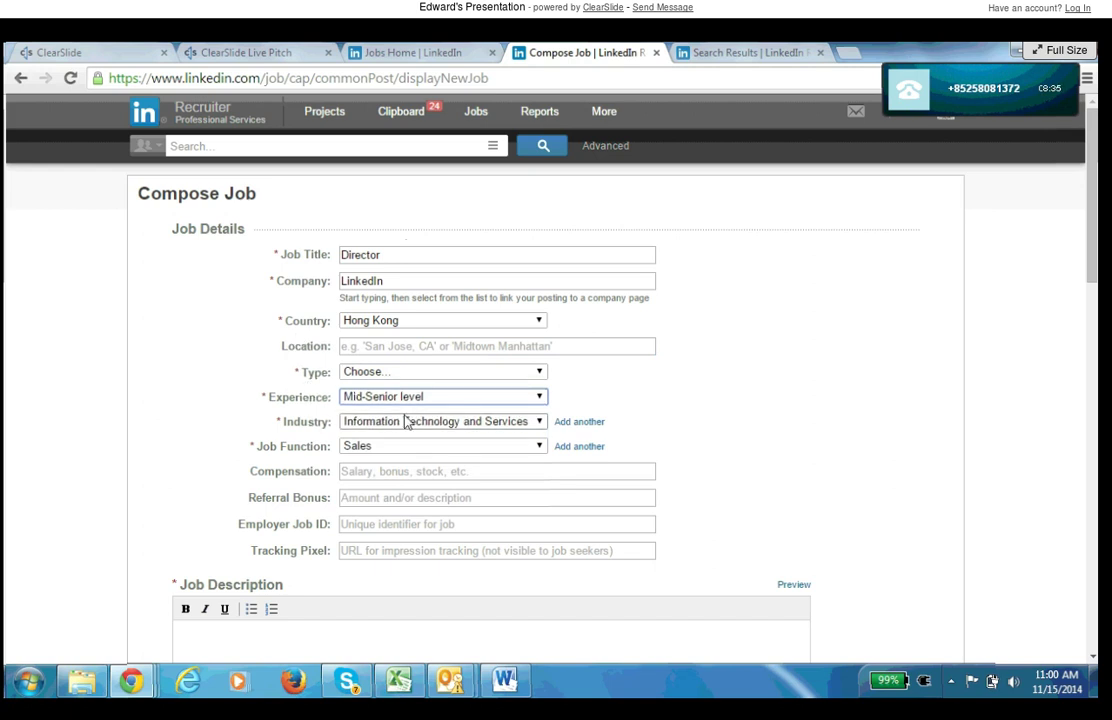
click(240, 426)
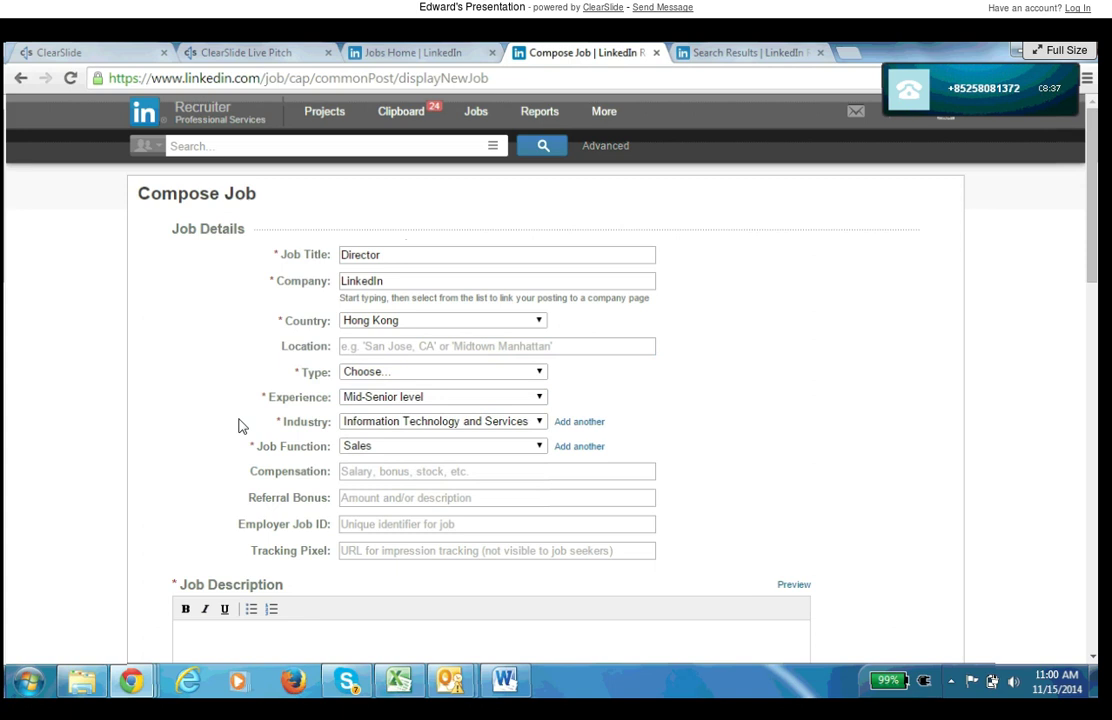
scroll(345, 392, down, 1)
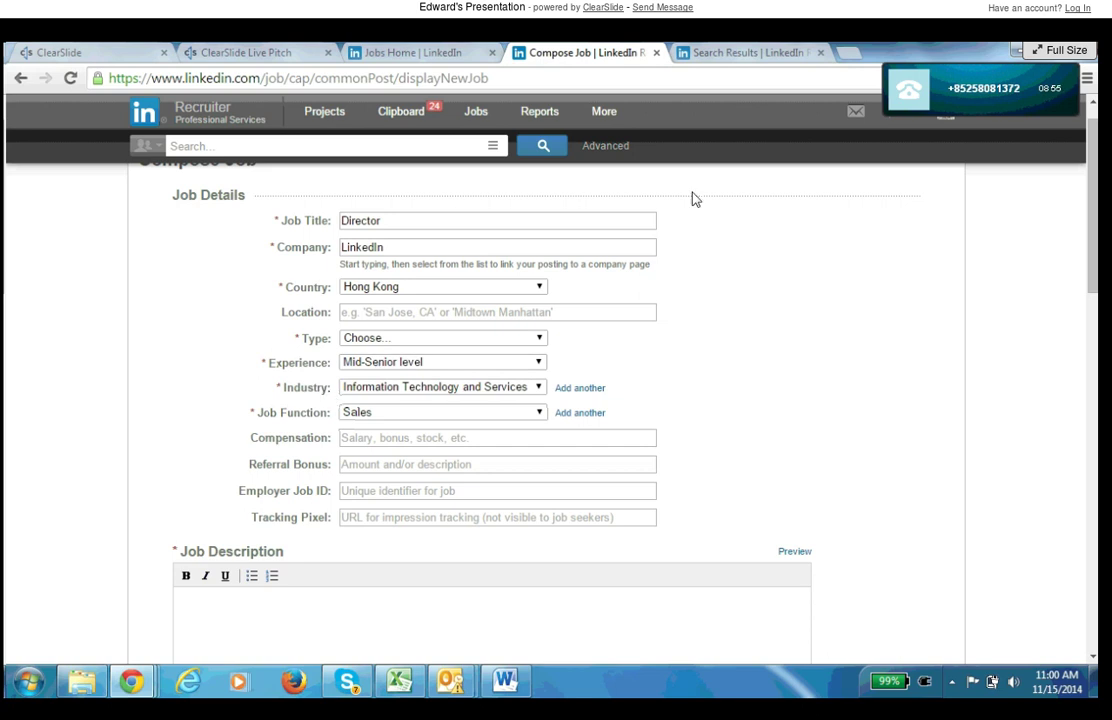
- Return to the Hong Kong search results and scroll down to the Industry facet
click(755, 52)
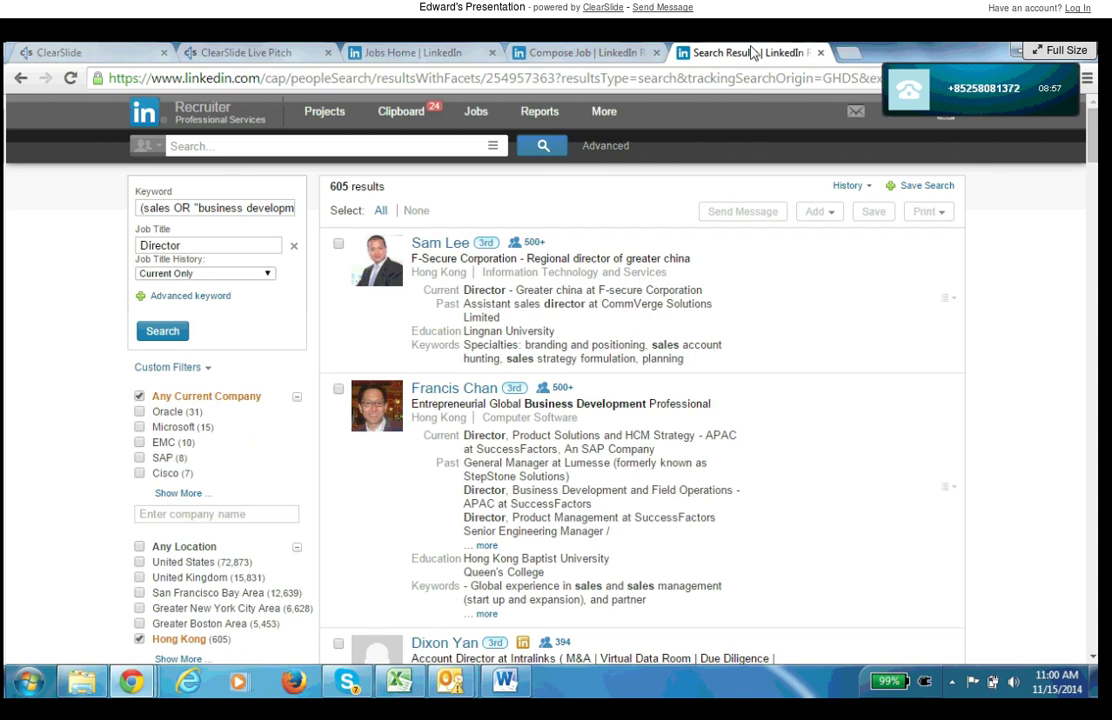
scroll(165, 400, down, 4)
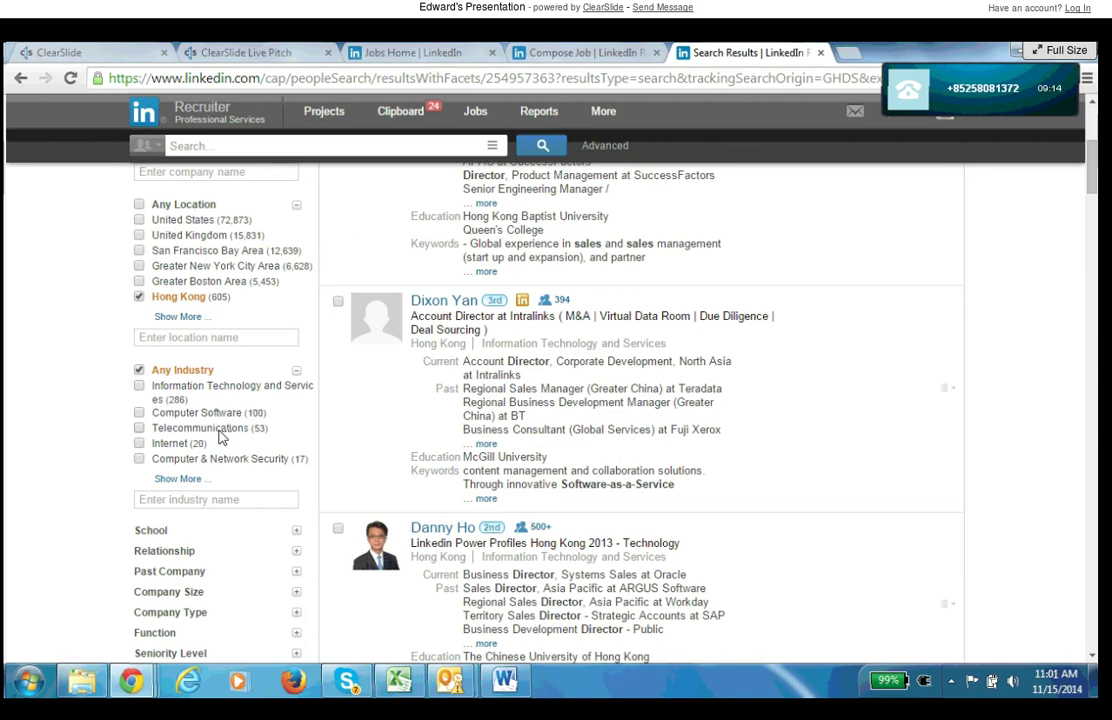
- Add Computer Software as the job's second industry
click(522, 49)
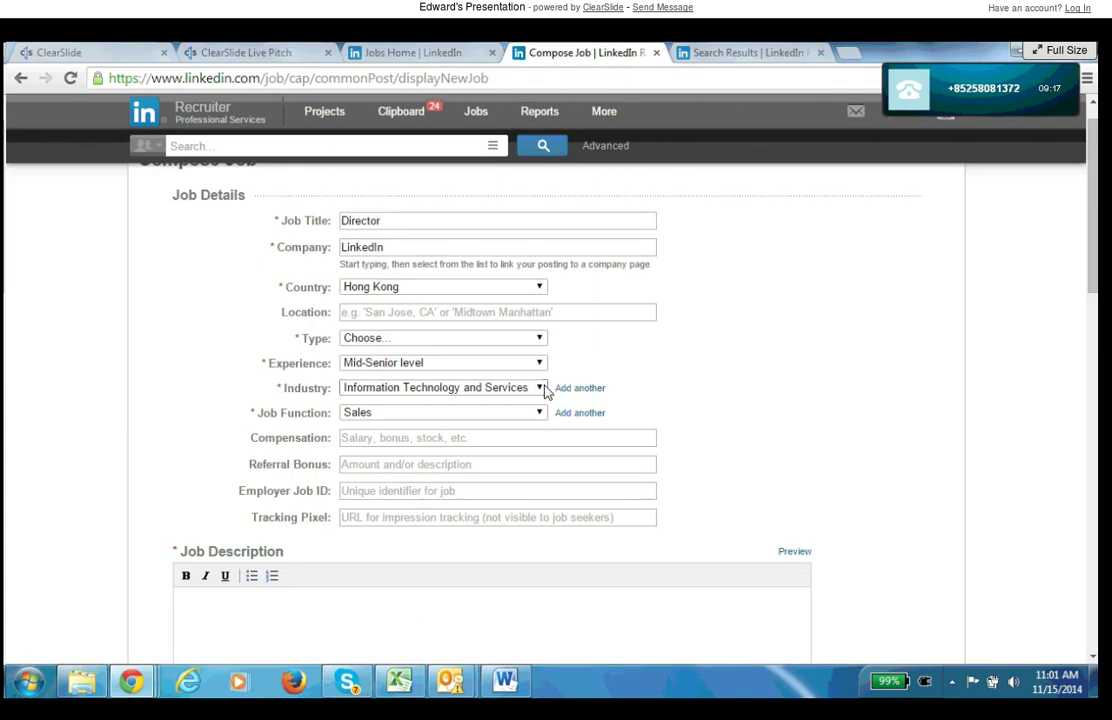
click(580, 388)
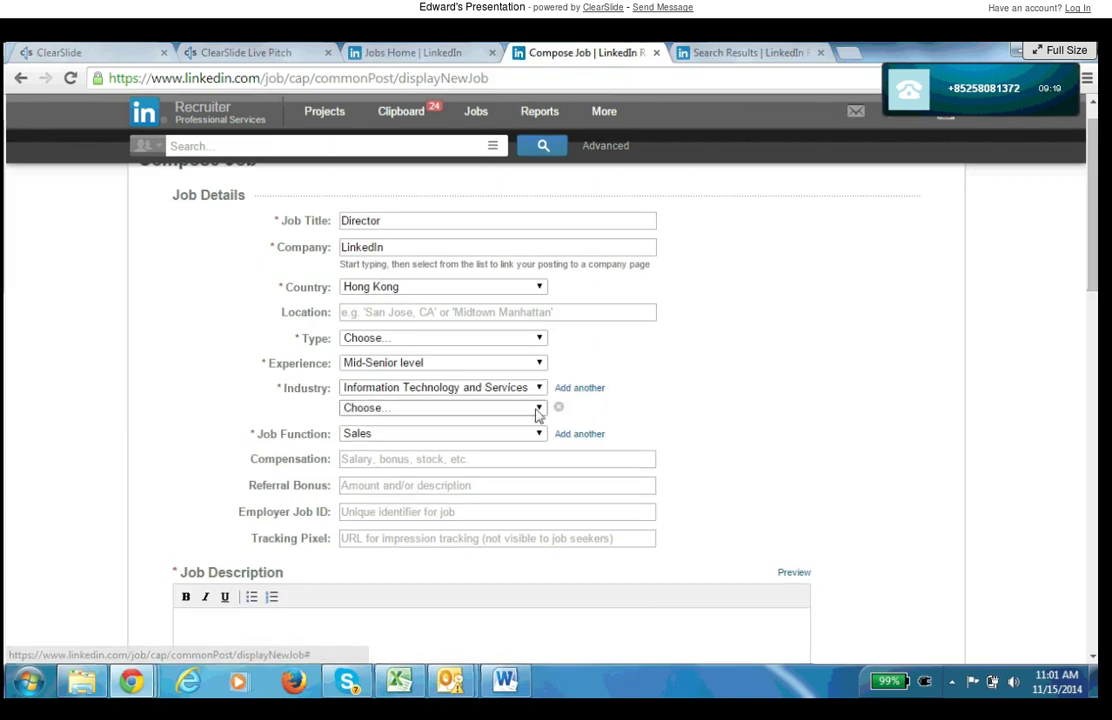
click(538, 410)
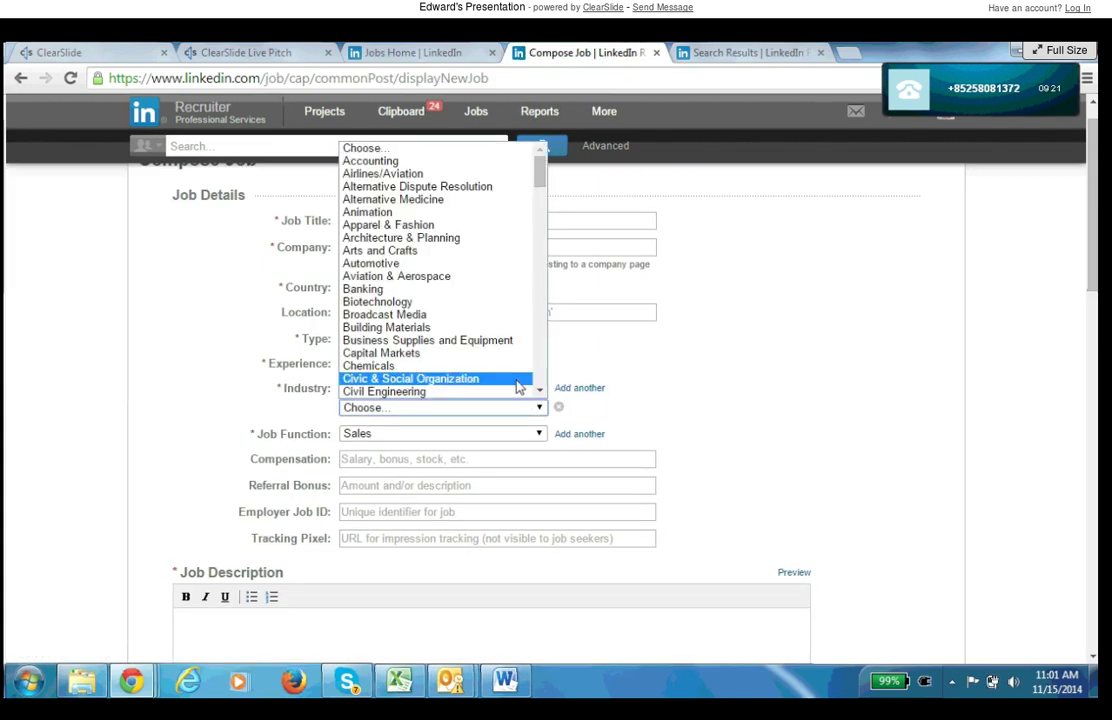
key(Down)
key(Down)
key(Down)
key(Down)
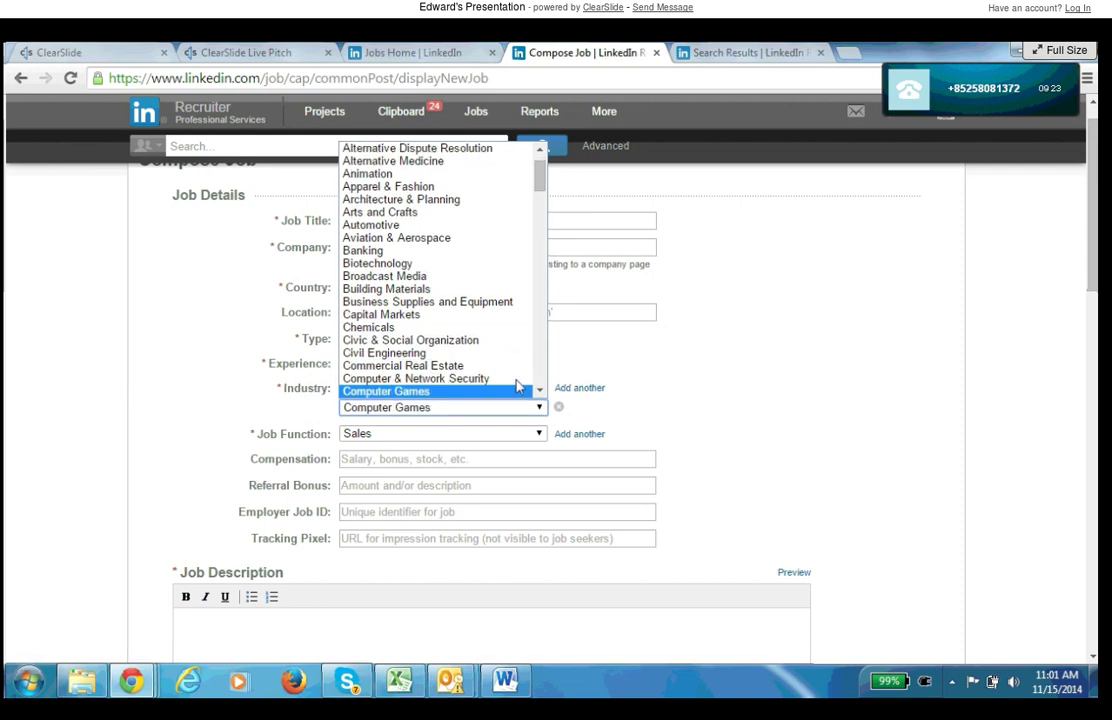
key(Down)
key(Down)
key(Down)
key(Down)
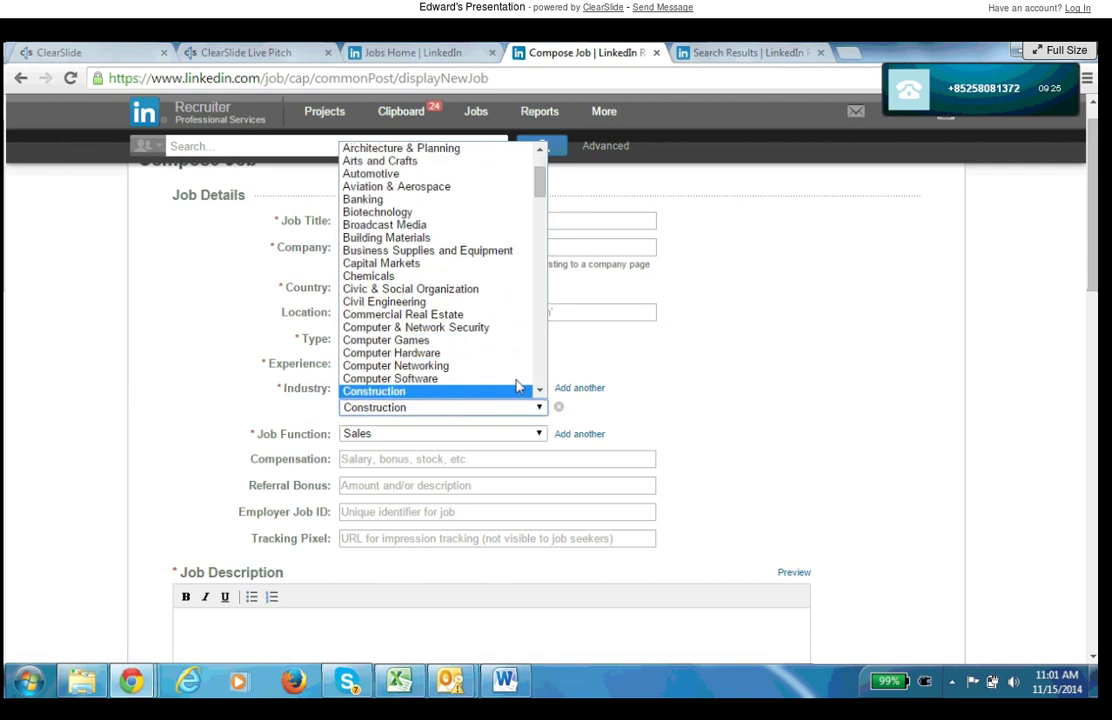
click(516, 379)
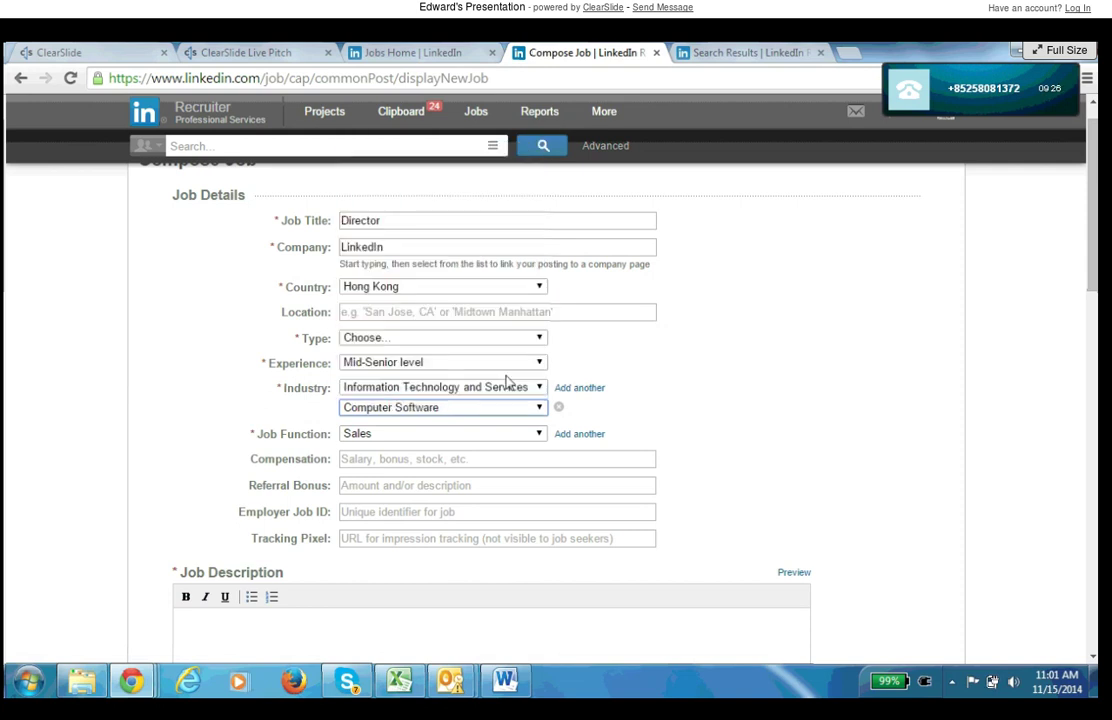
- Check the industry facets, then add Telecommunications as the third industry
click(745, 52)
click(640, 52)
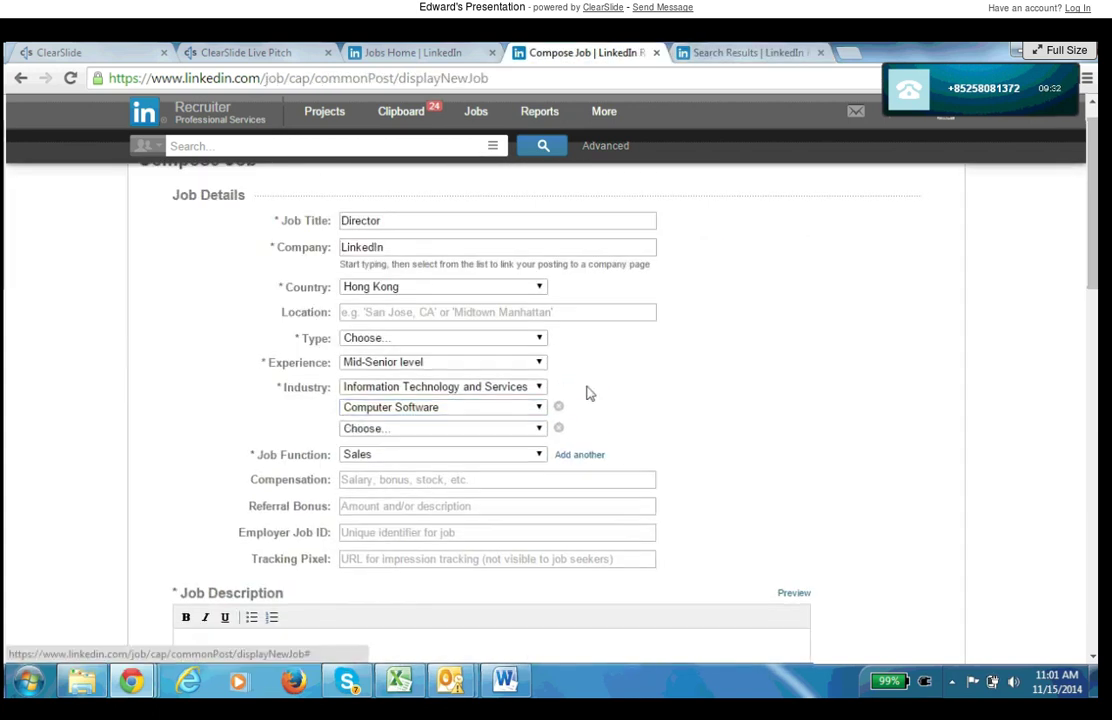
click(535, 430)
key(t)
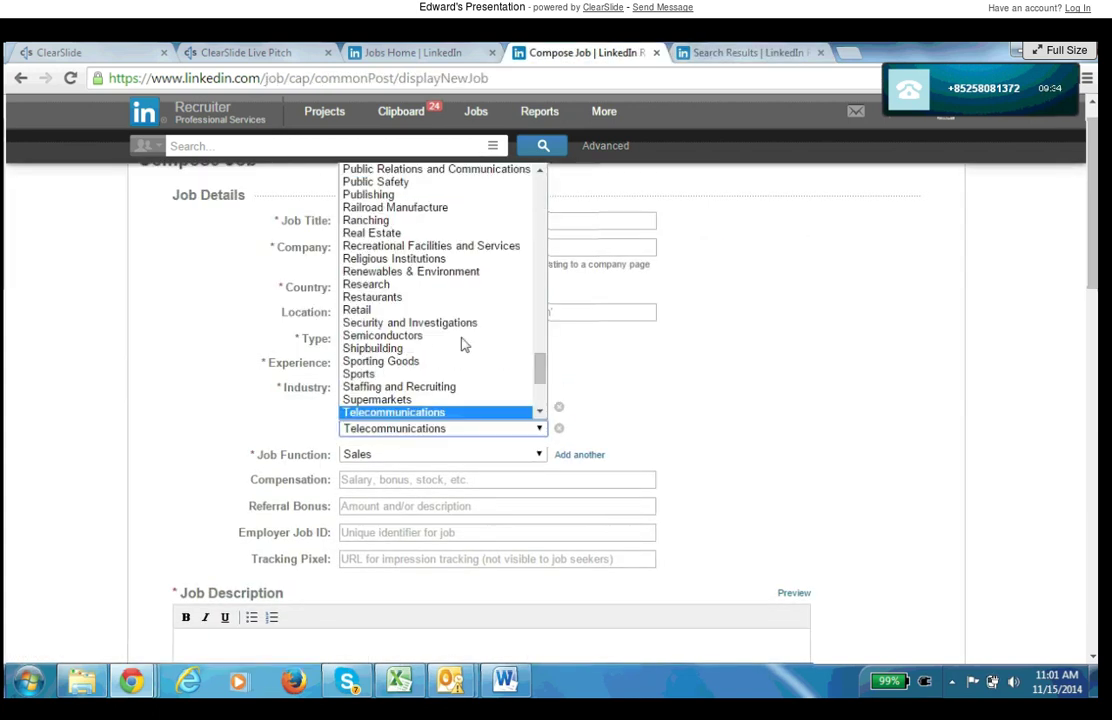
key(Return)
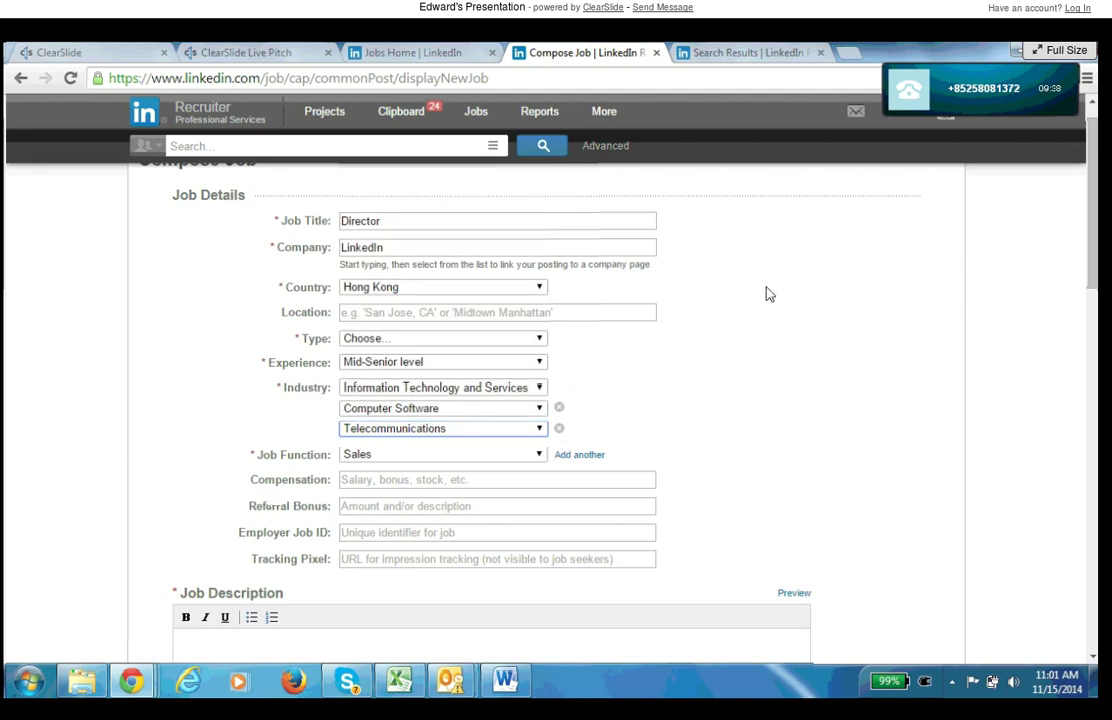
- Expand the Function facet in the search results to see Sales (416) and Business Development (220)
click(727, 50)
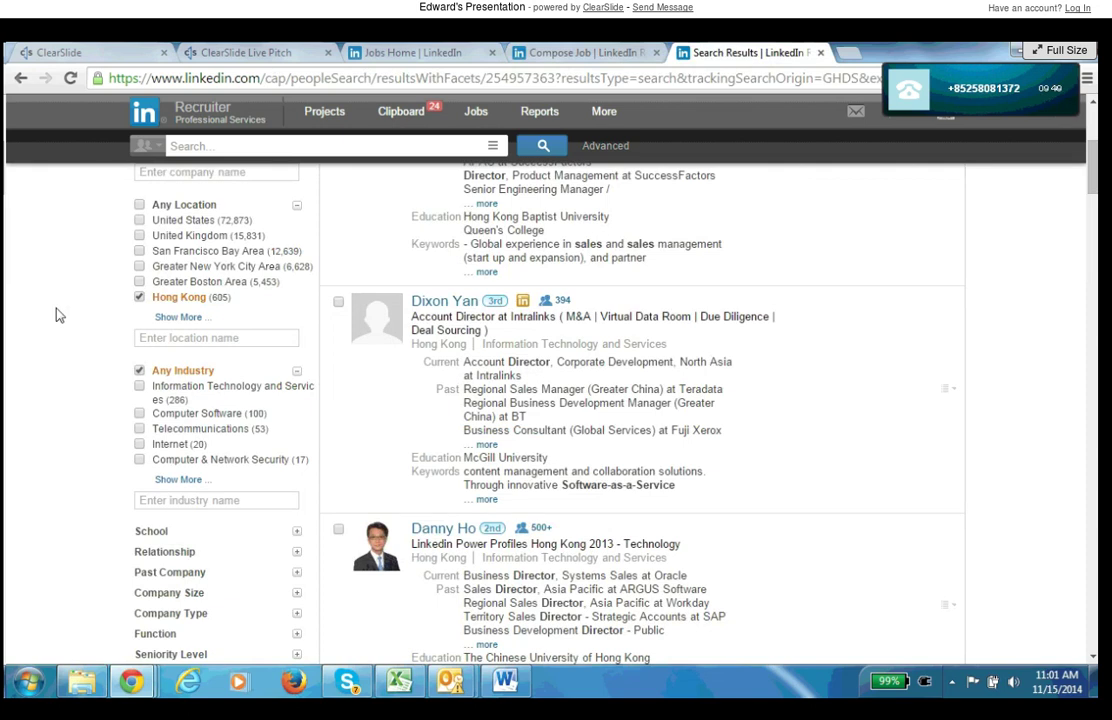
scroll(58, 315, down, 3)
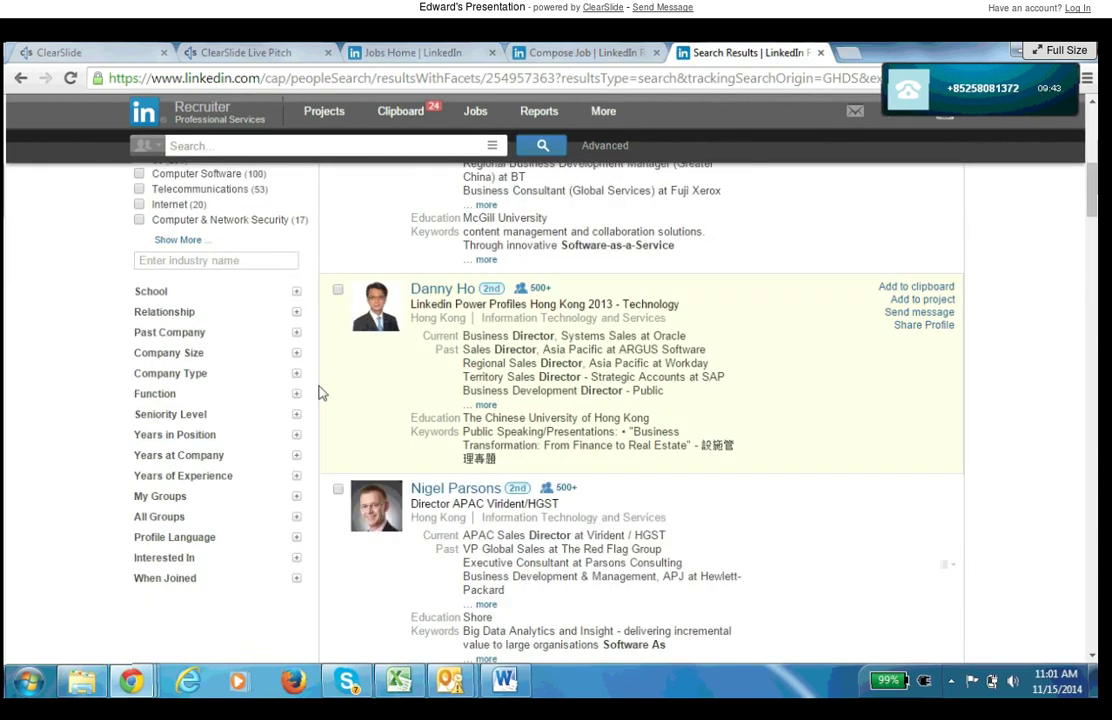
click(297, 396)
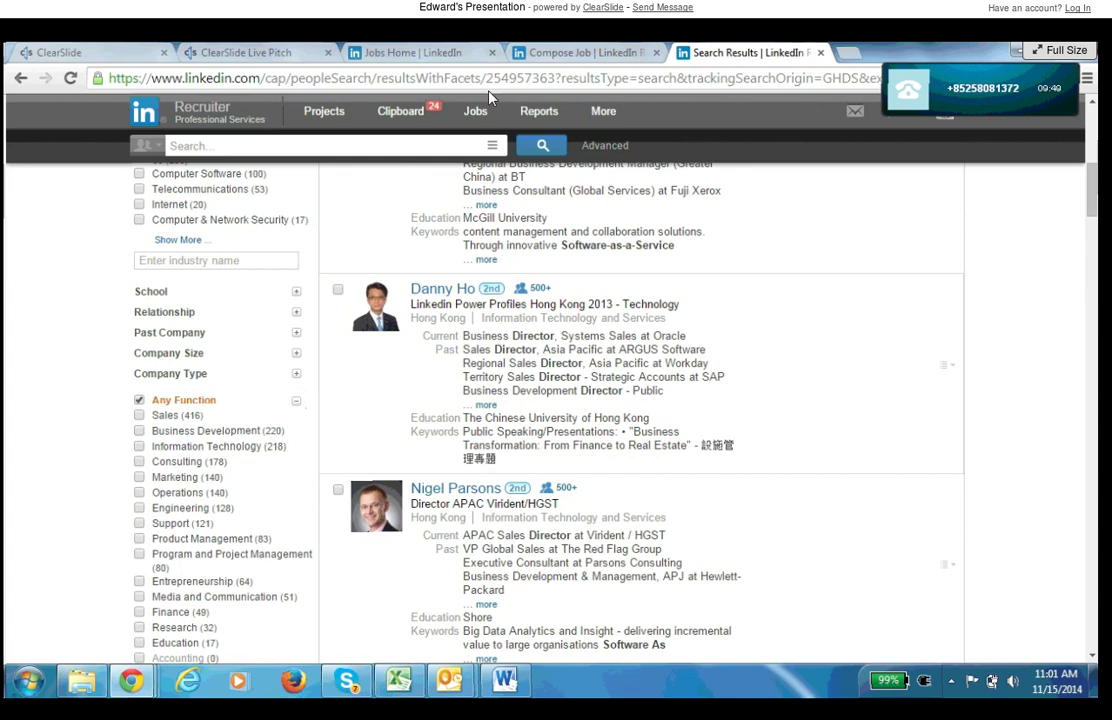
- Add Business Development and Information Technology as job functions and set Experience to Director
key(ctrl+shift+Tab)
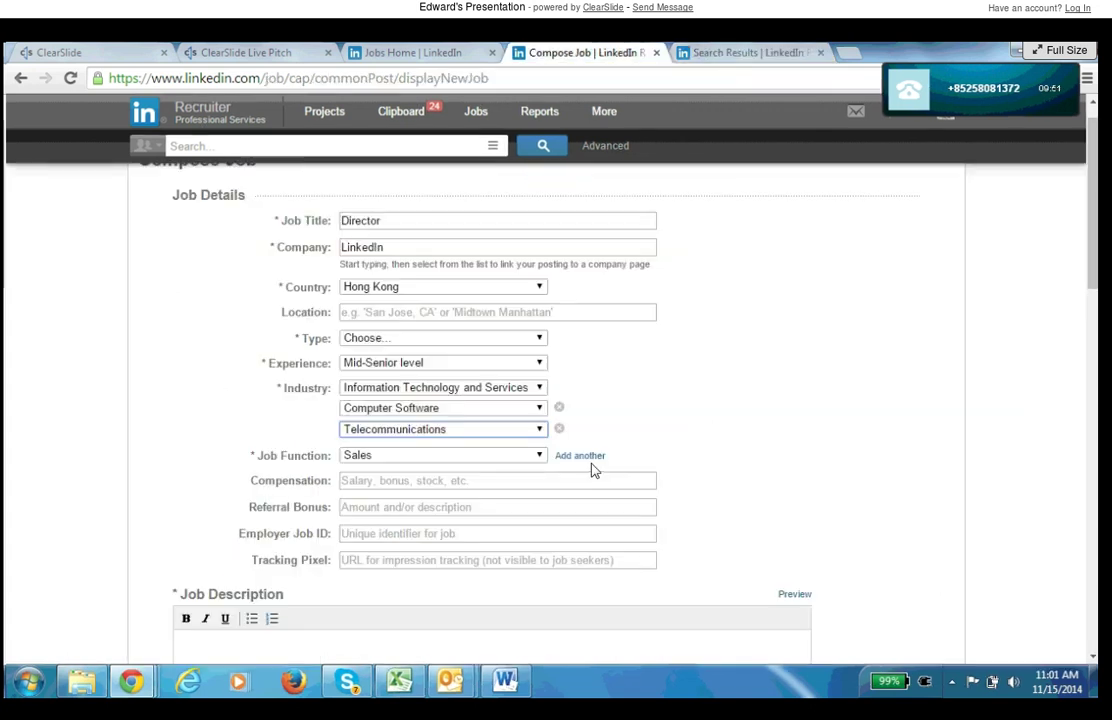
click(585, 457)
click(533, 476)
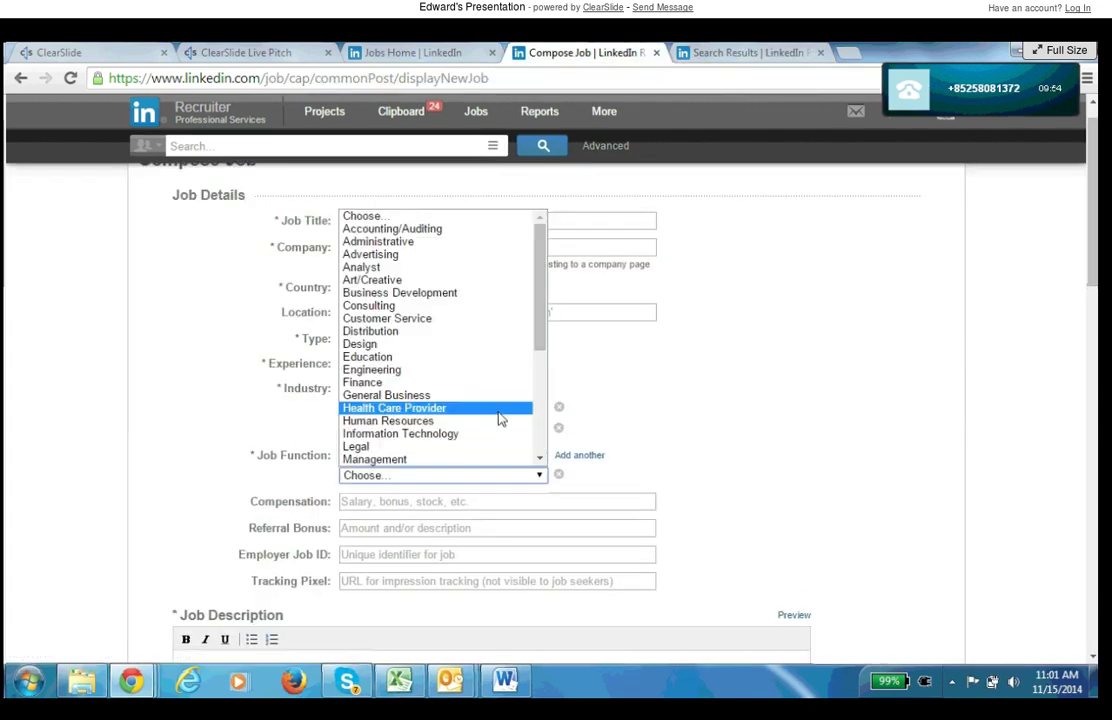
key(b)
key(Return)
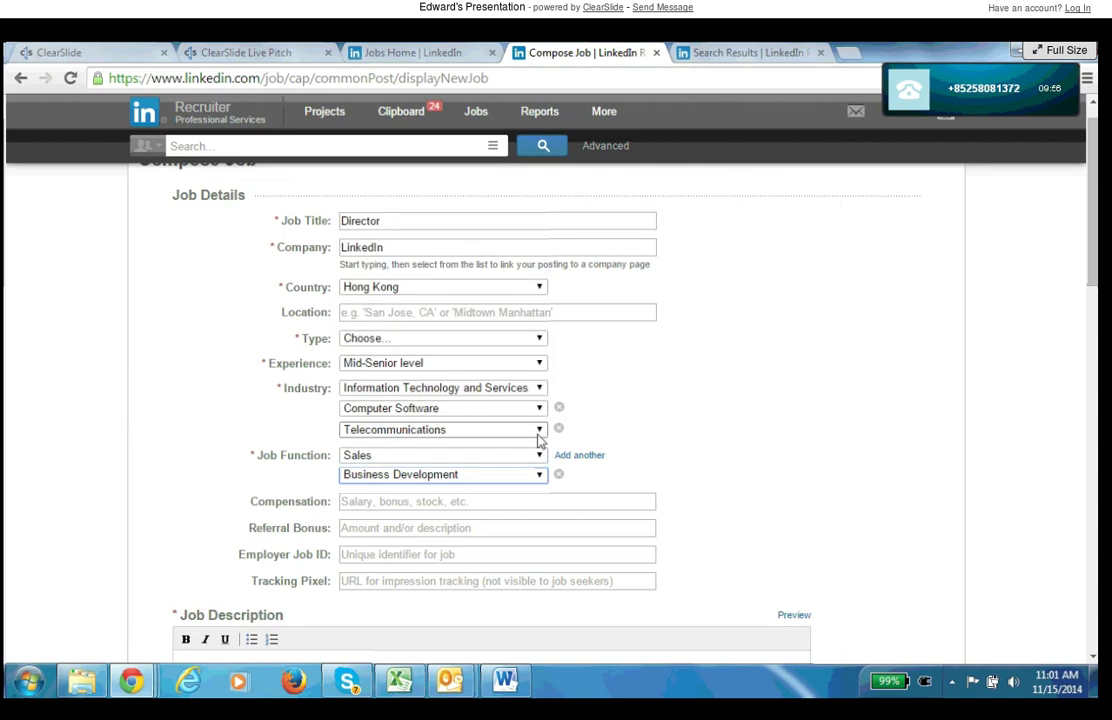
click(575, 455)
click(509, 495)
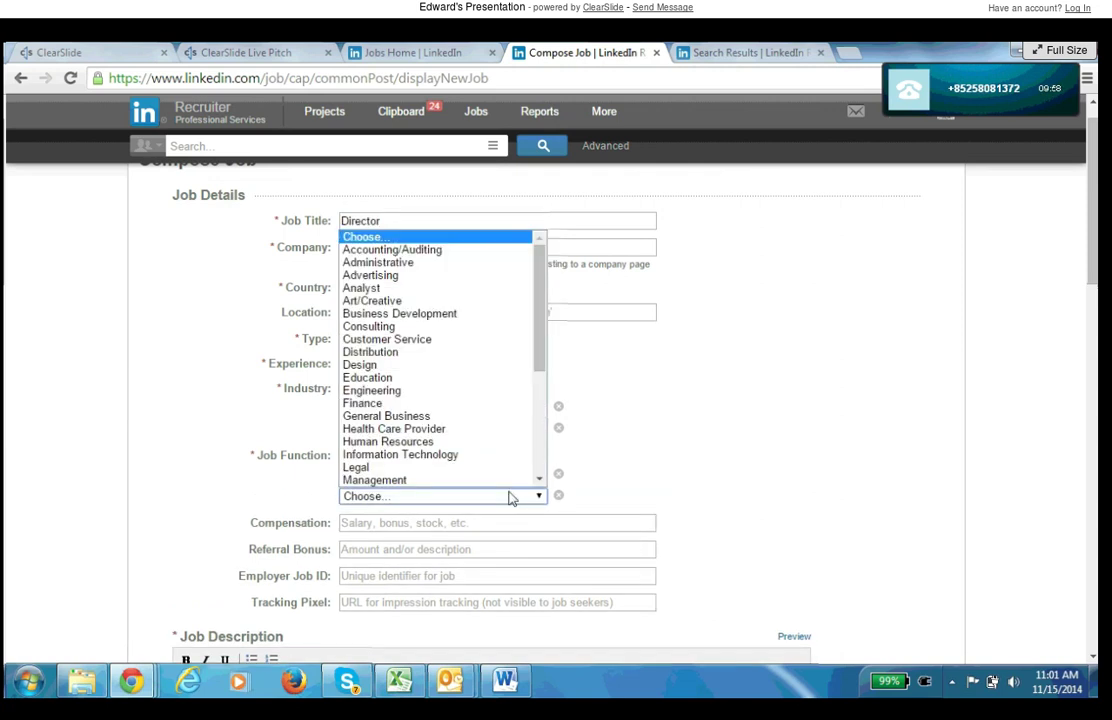
click(479, 455)
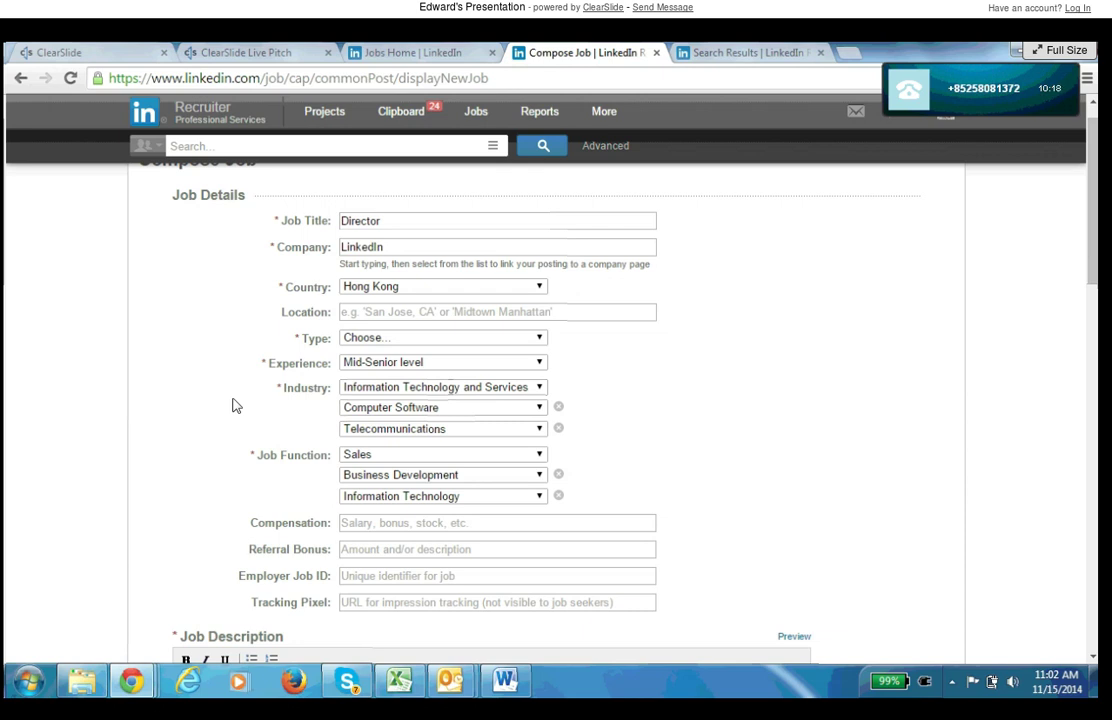
click(396, 361)
click(380, 402)
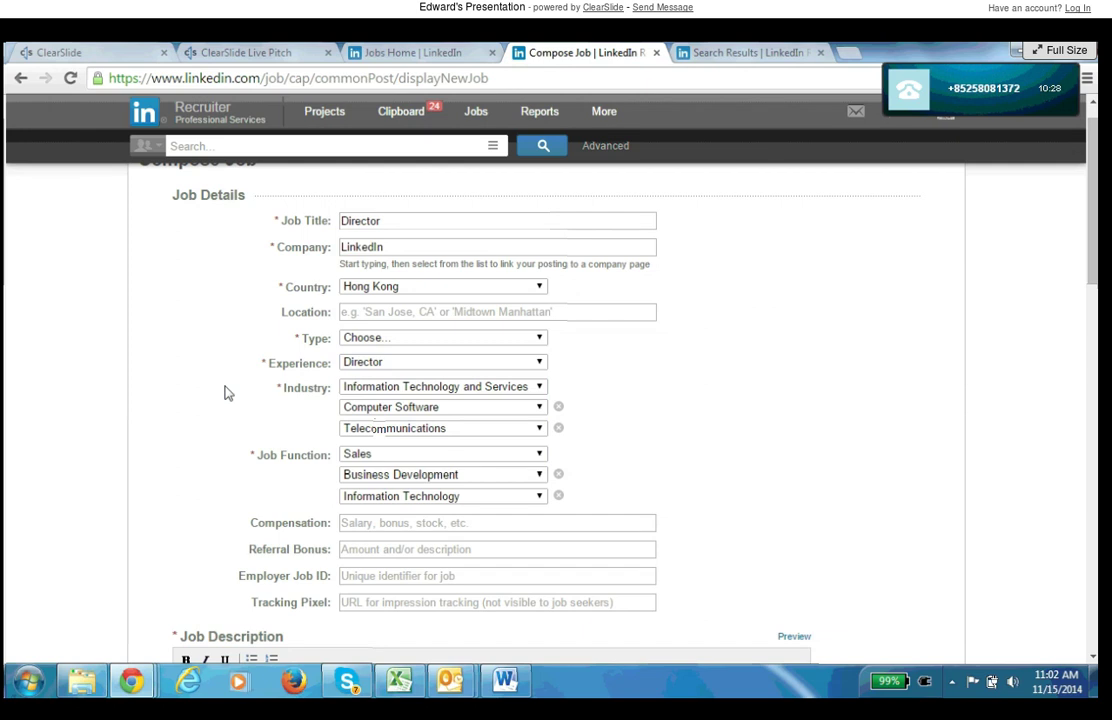
scroll(235, 450, down, 2)
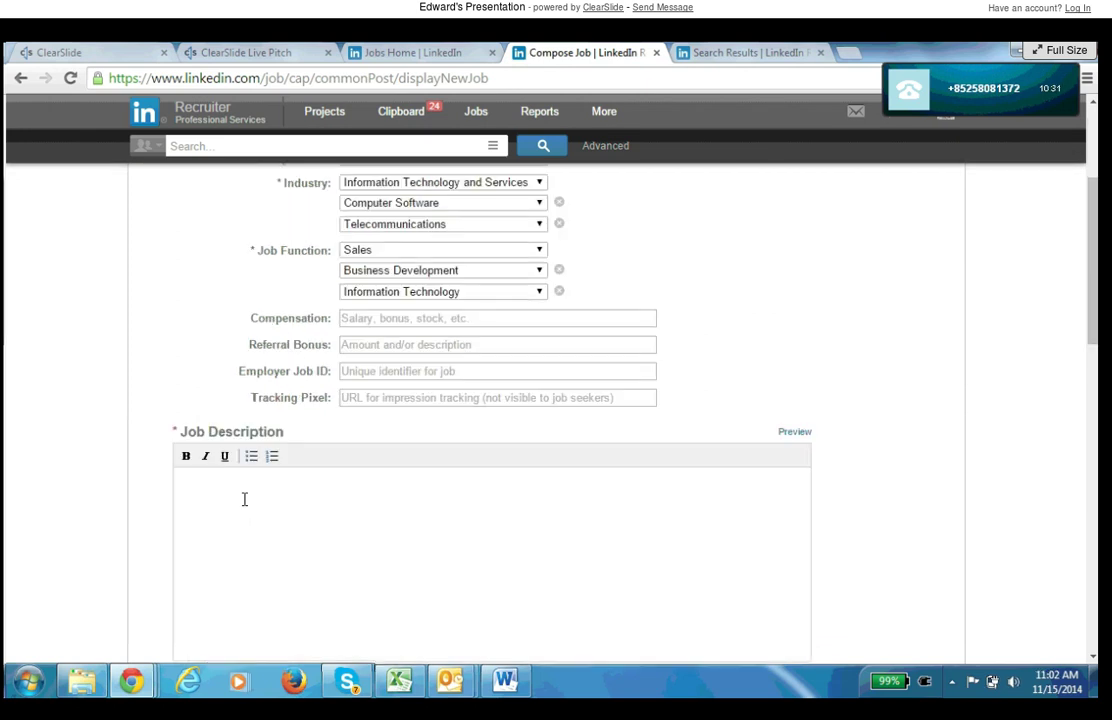
click(244, 499)
click(244, 499)
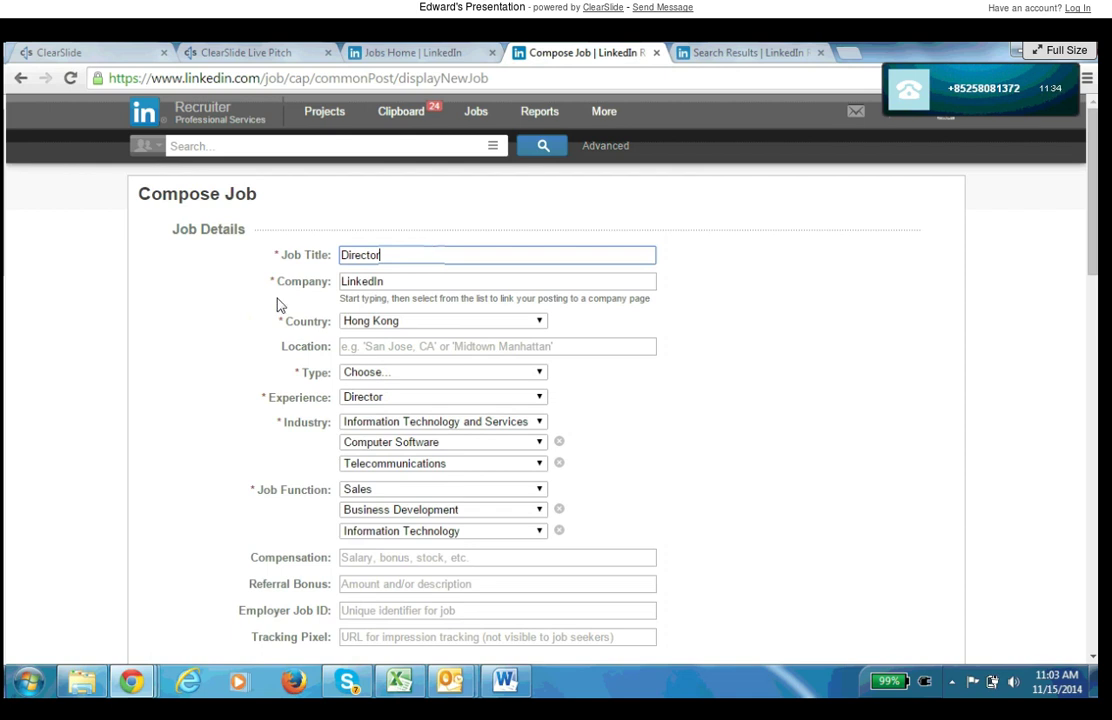
click(256, 443)
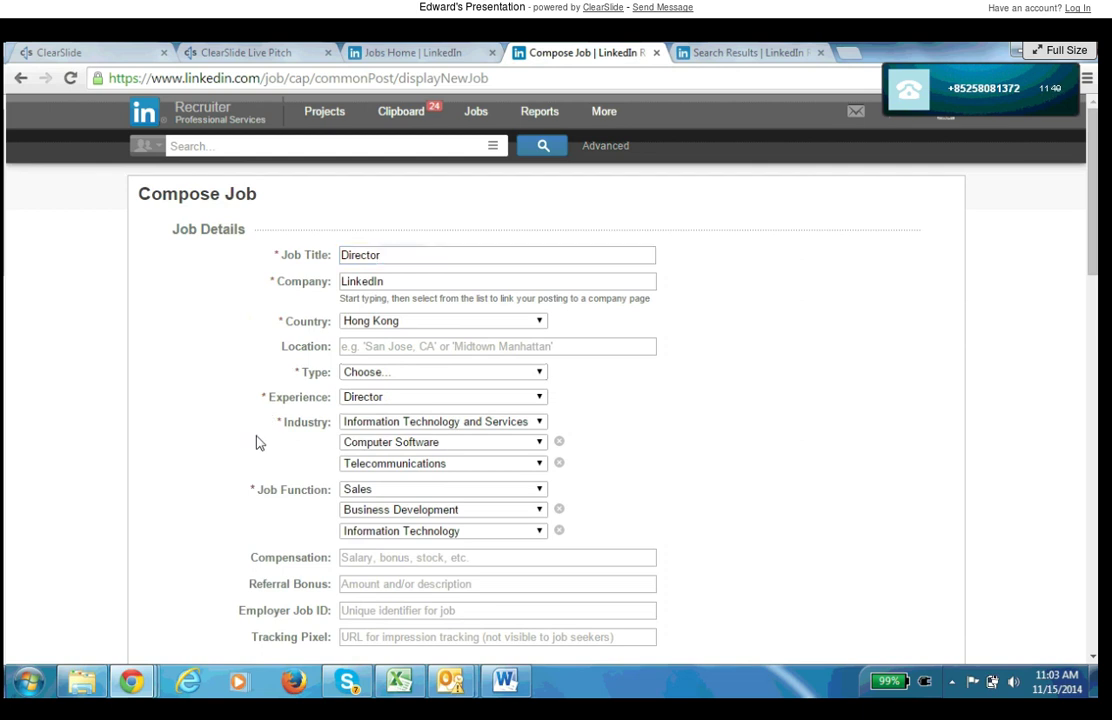
scroll(270, 436, down, 1)
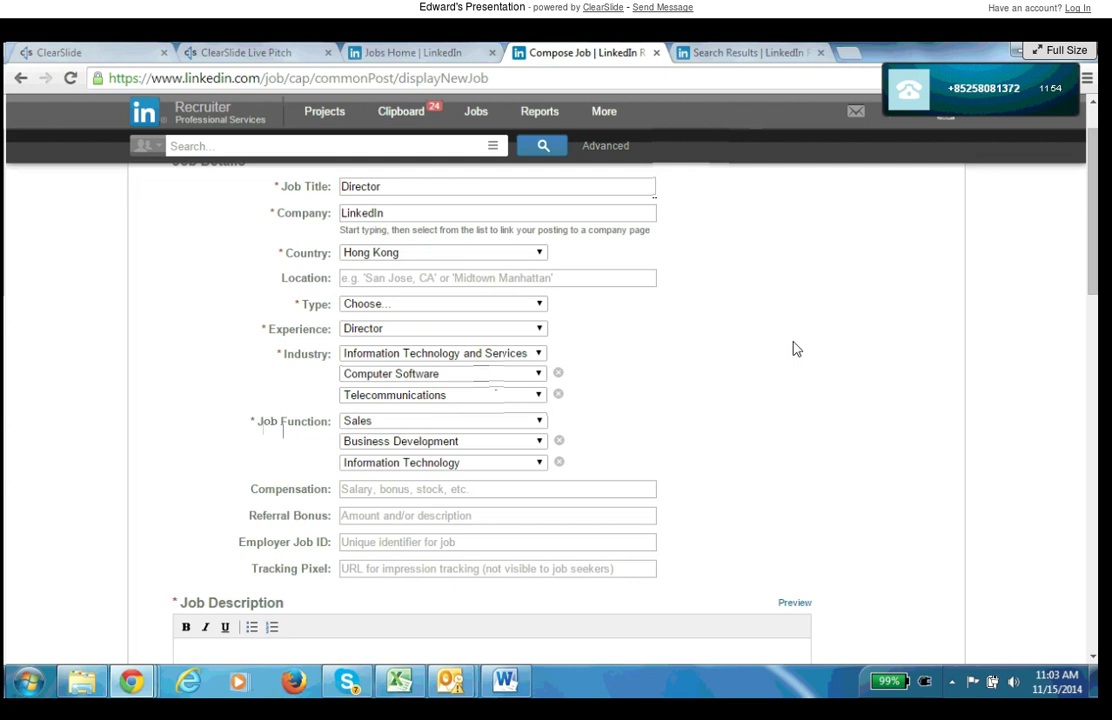
scroll(795, 348, down, 2)
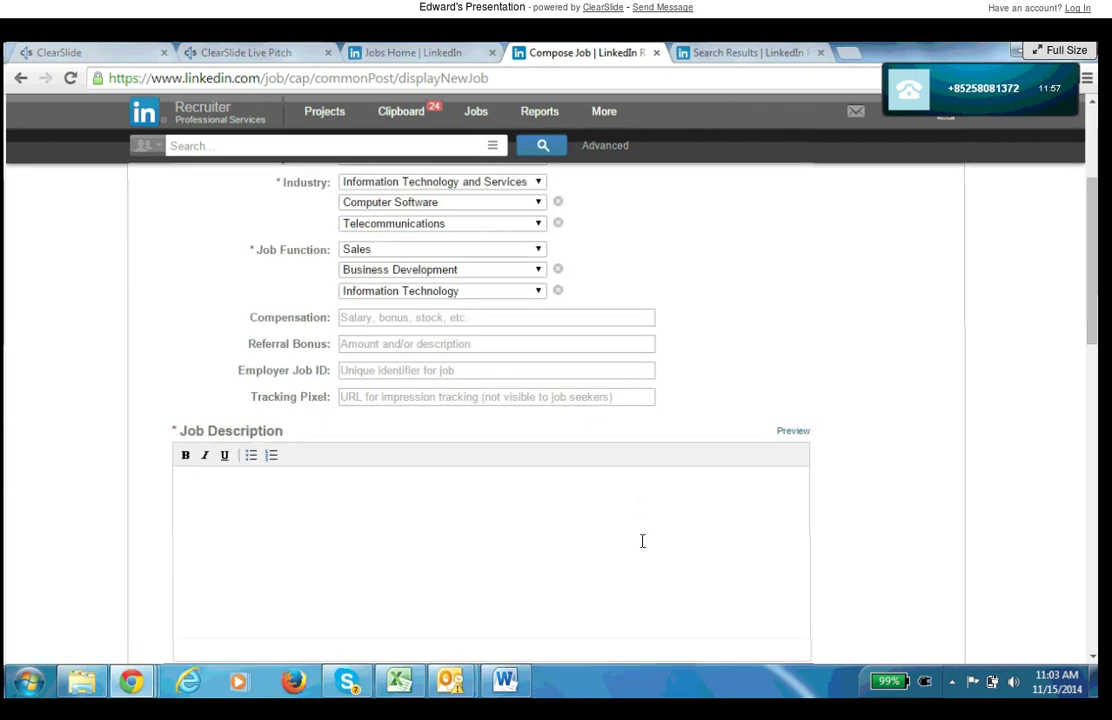
click(642, 541)
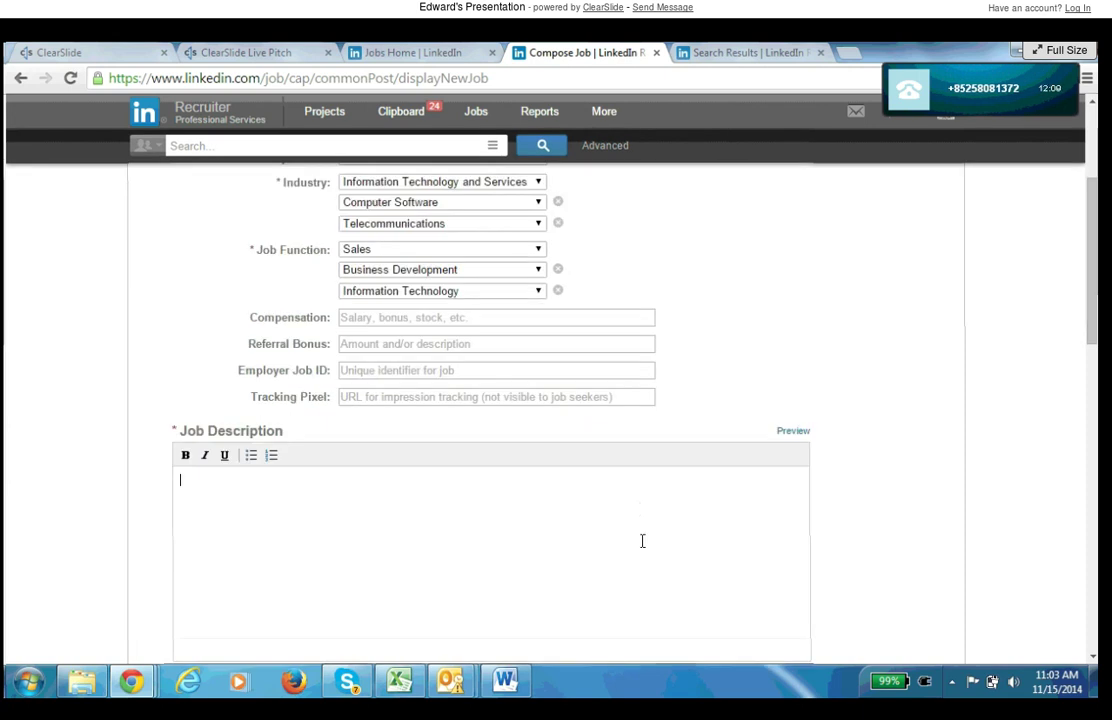